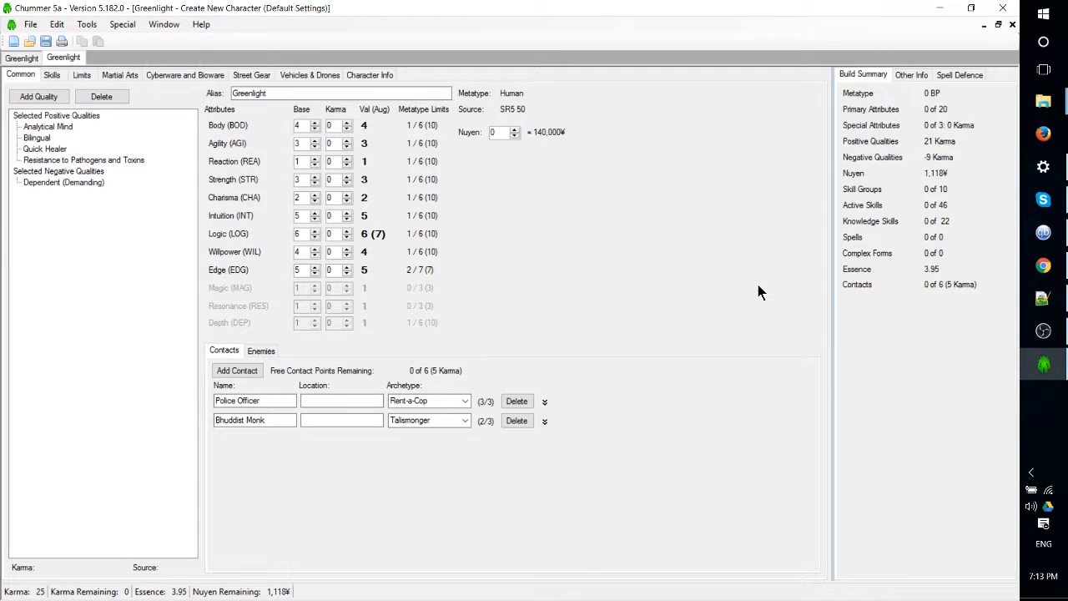
Review the Greenlight character's skills, limits and character info
left_click(52, 75)
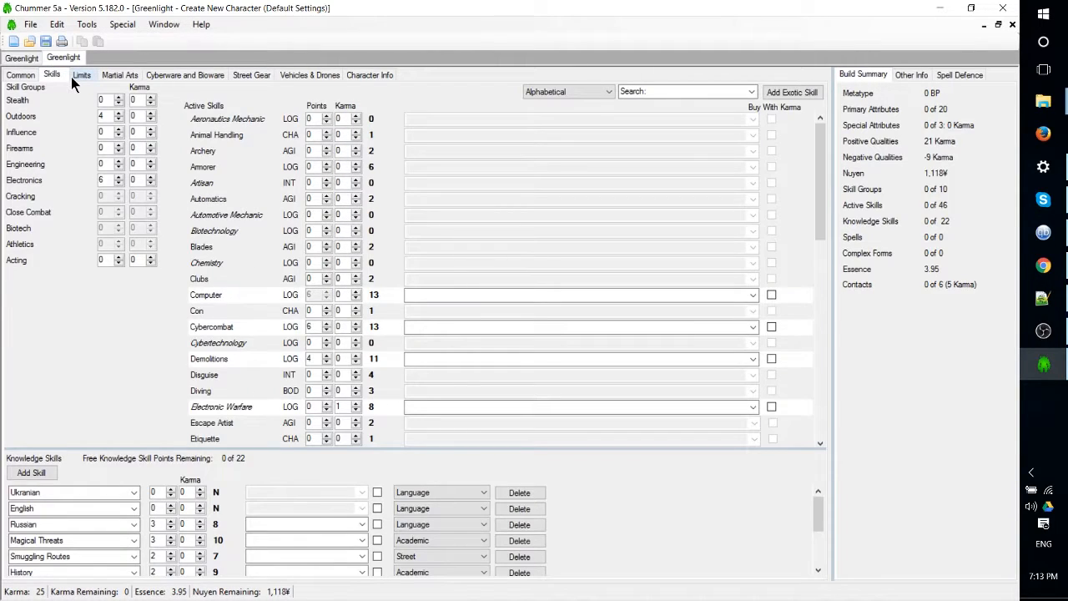
left_click(77, 75)
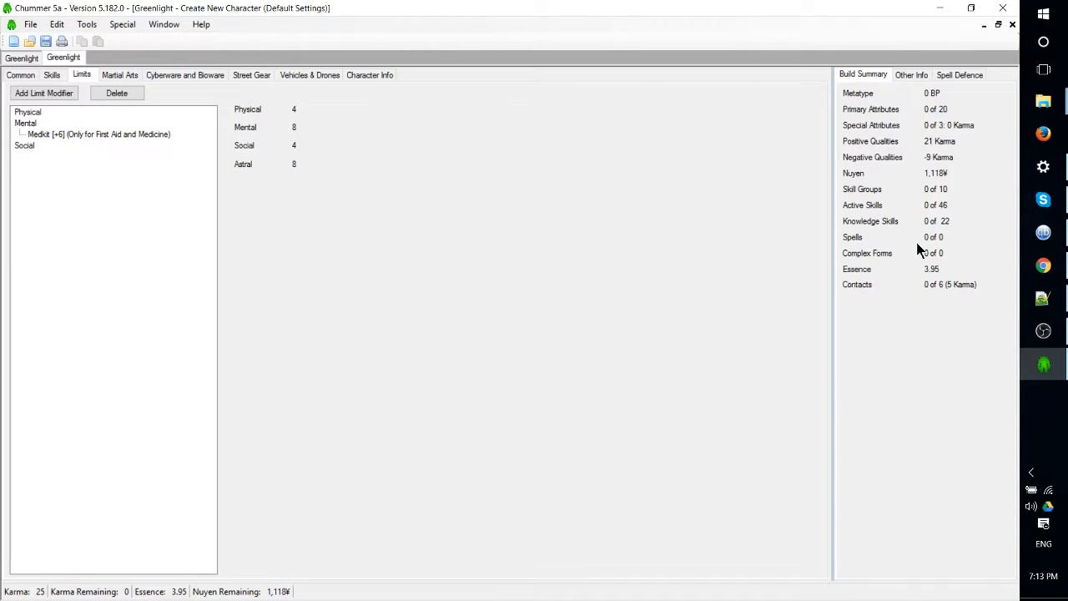
left_click(365, 74)
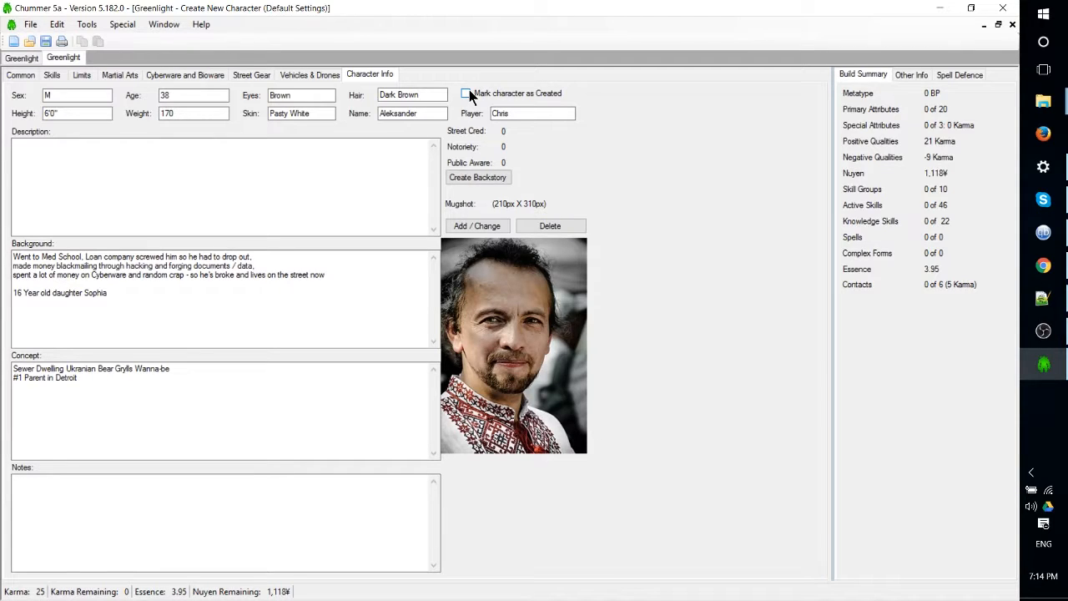
Save a copy of the character as GreenlightTest in the Shadowrun folder
left_click(32, 25)
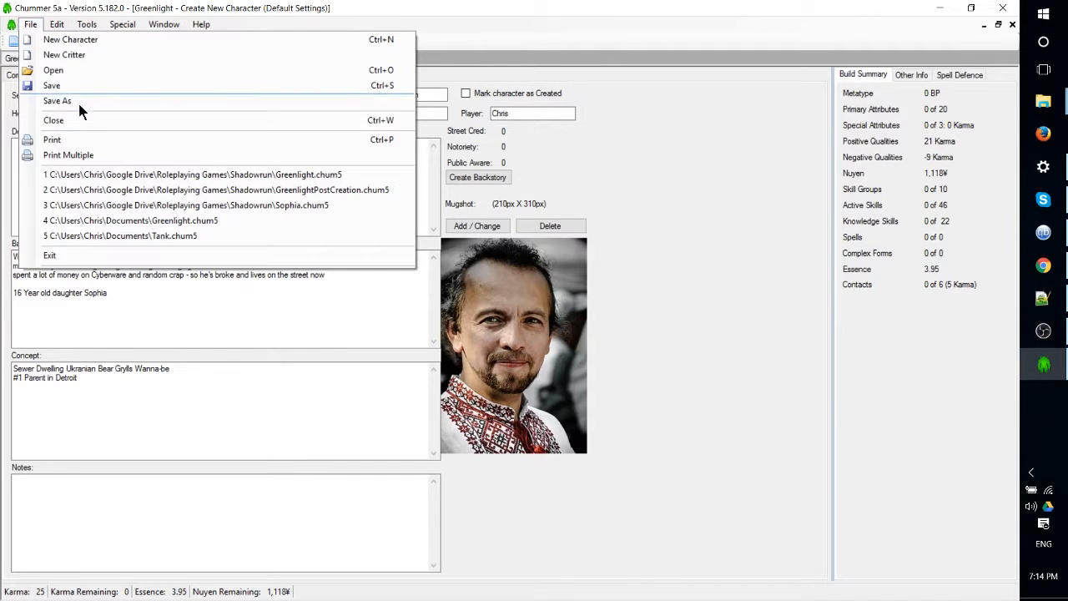
left_click(87, 103)
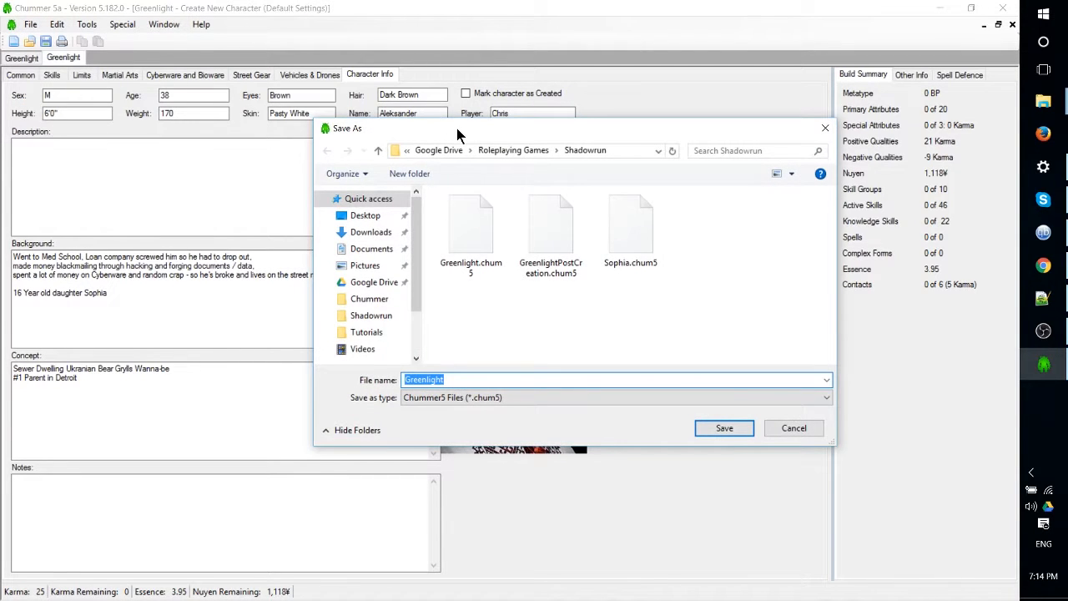
left_click_drag(482, 130, 543, 138)
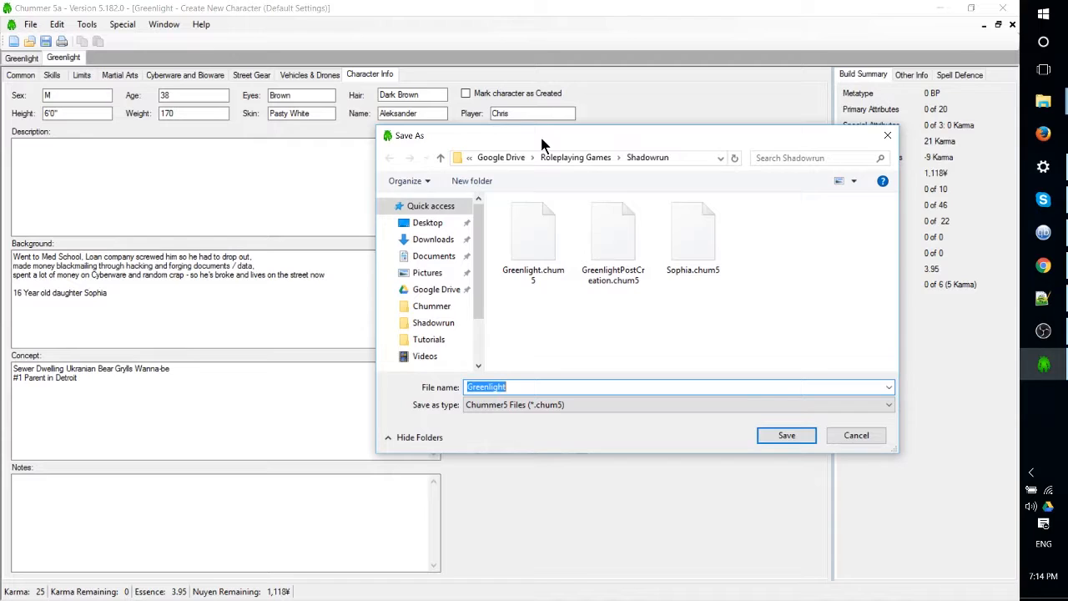
key("End")
type("Test")
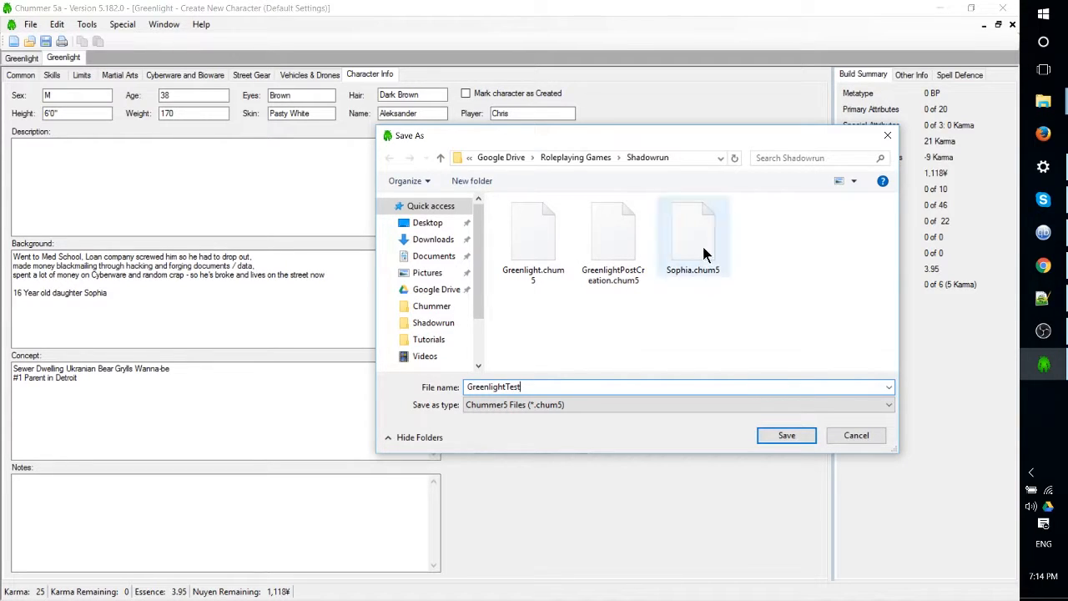
left_click(806, 433)
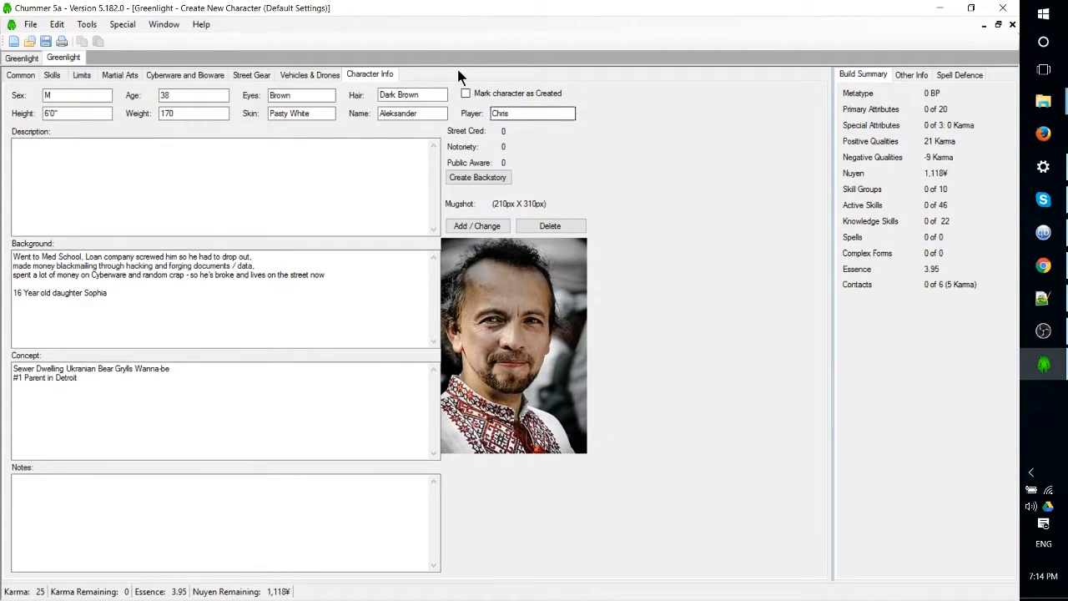
Mark the character as Created, confirm the created status and accept losing the extra Knowledge Skills points
left_click(466, 94)
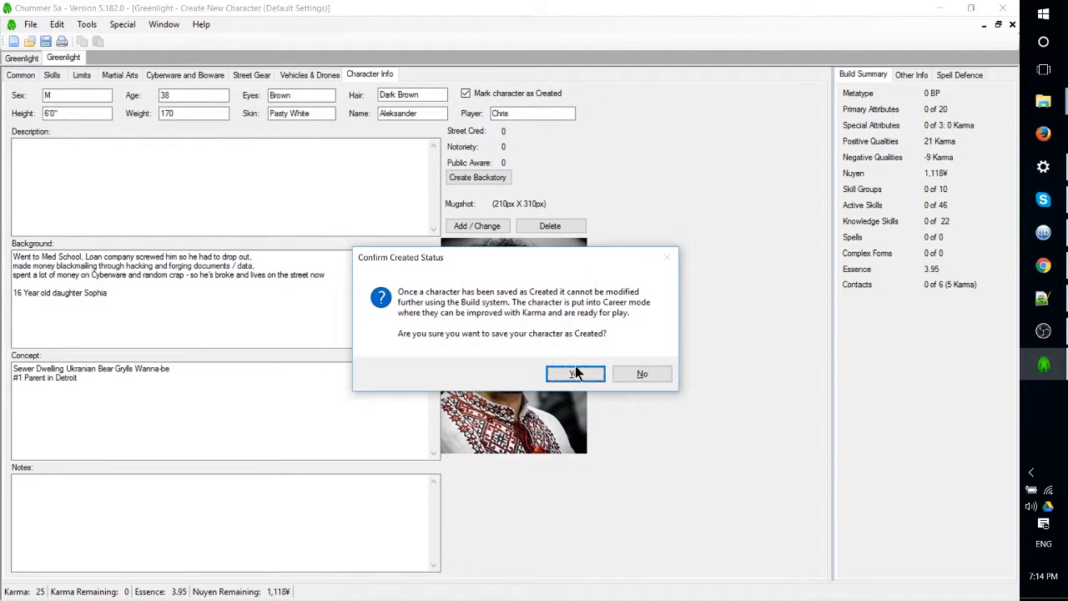
left_click_drag(630, 294, 652, 141)
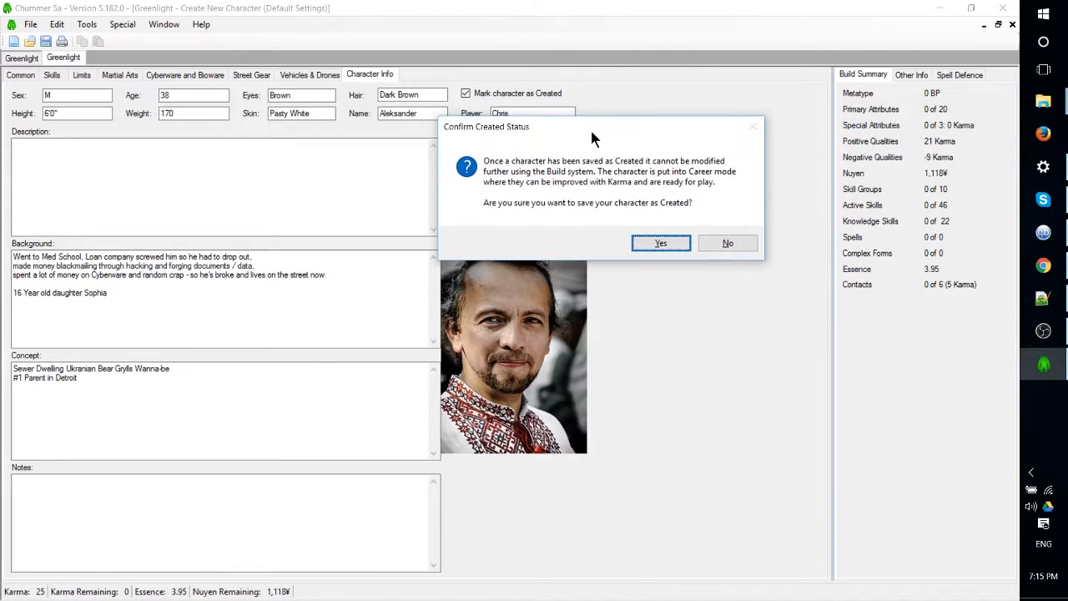
left_click(659, 244)
left_click_drag(638, 282, 804, 122)
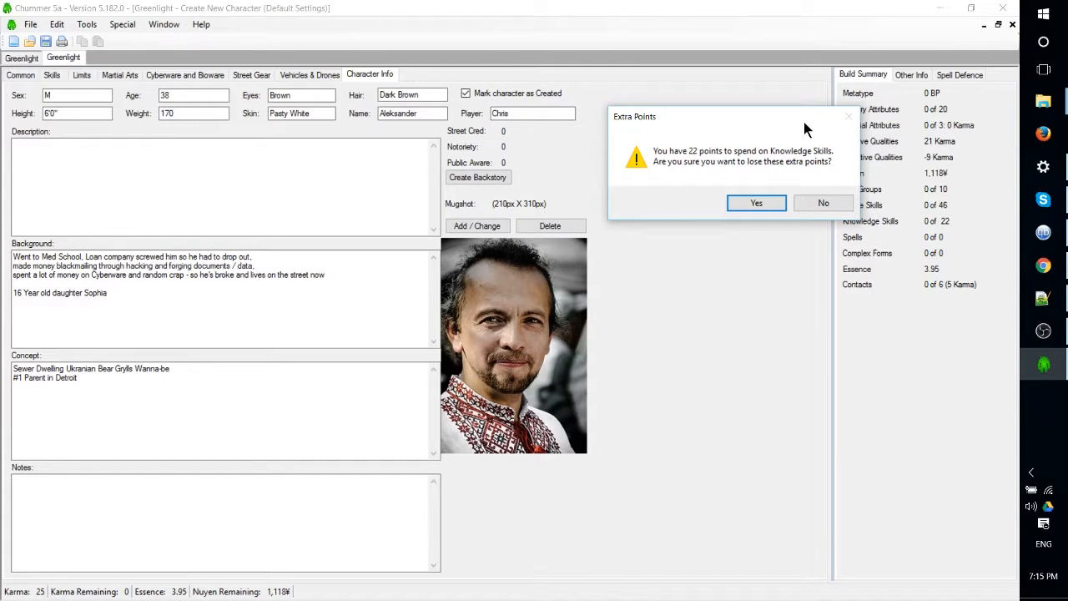
left_click(741, 201)
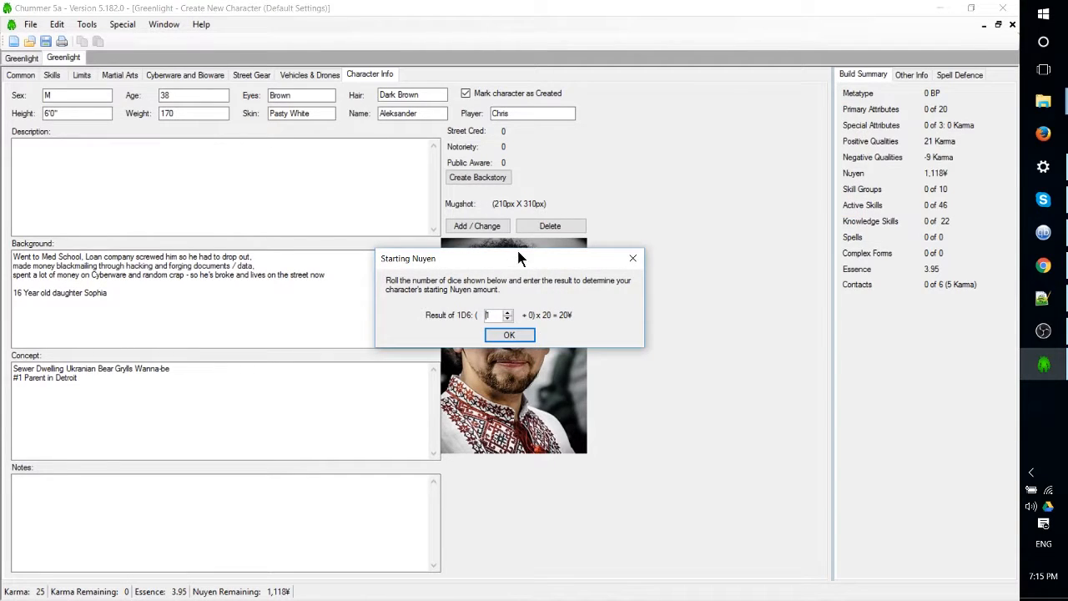
Set the starting Nuyen 1D6 result to 1 and accept it
left_click_drag(522, 259, 712, 134)
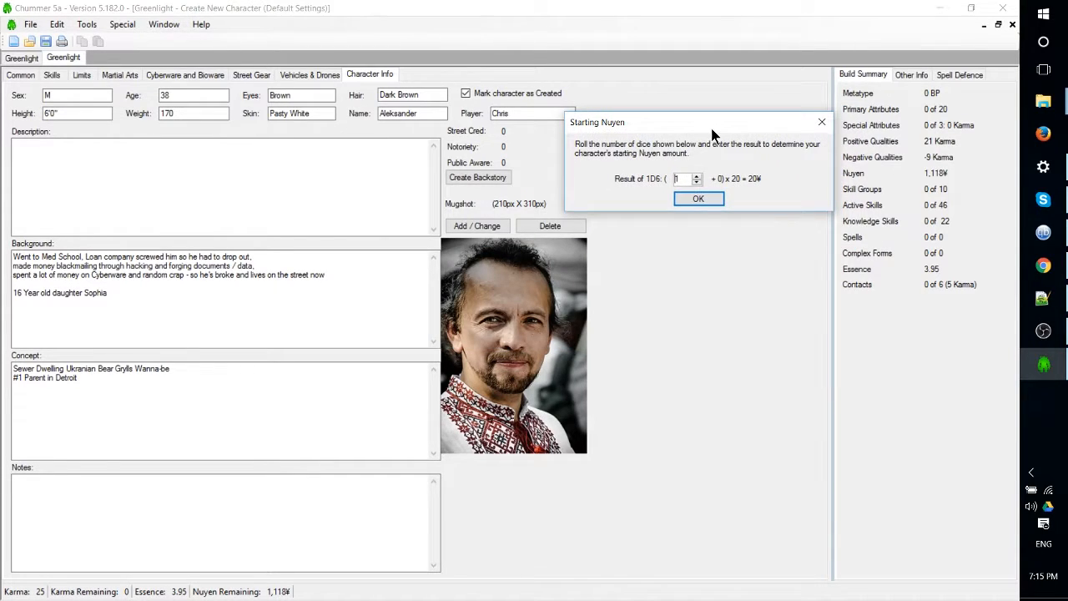
left_click(696, 176)
left_click(697, 176)
left_click(696, 176)
left_click(696, 183)
left_click(696, 183)
left_click(700, 200)
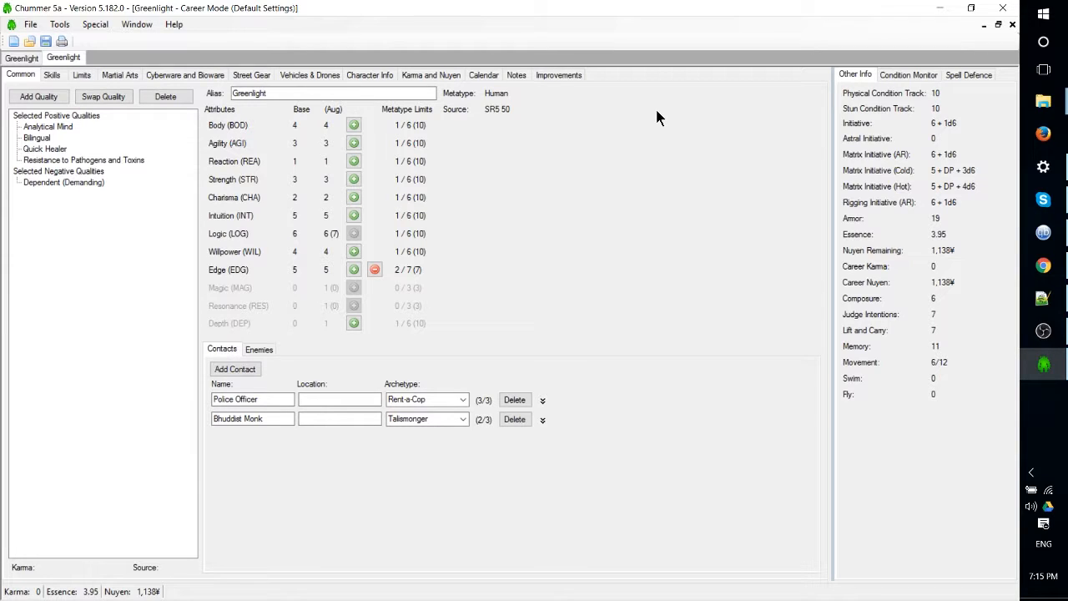
Inspect the Throwing Knife and Flash-Bang grenade among the character's street gear weapons
left_click(202, 76)
left_click(244, 75)
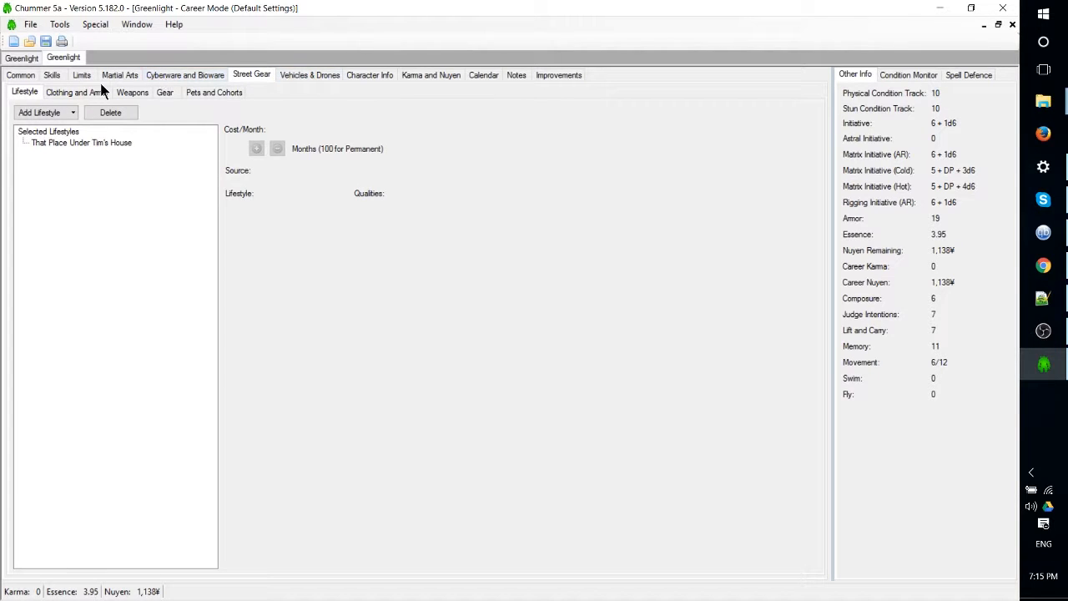
left_click(131, 93)
left_click(73, 154)
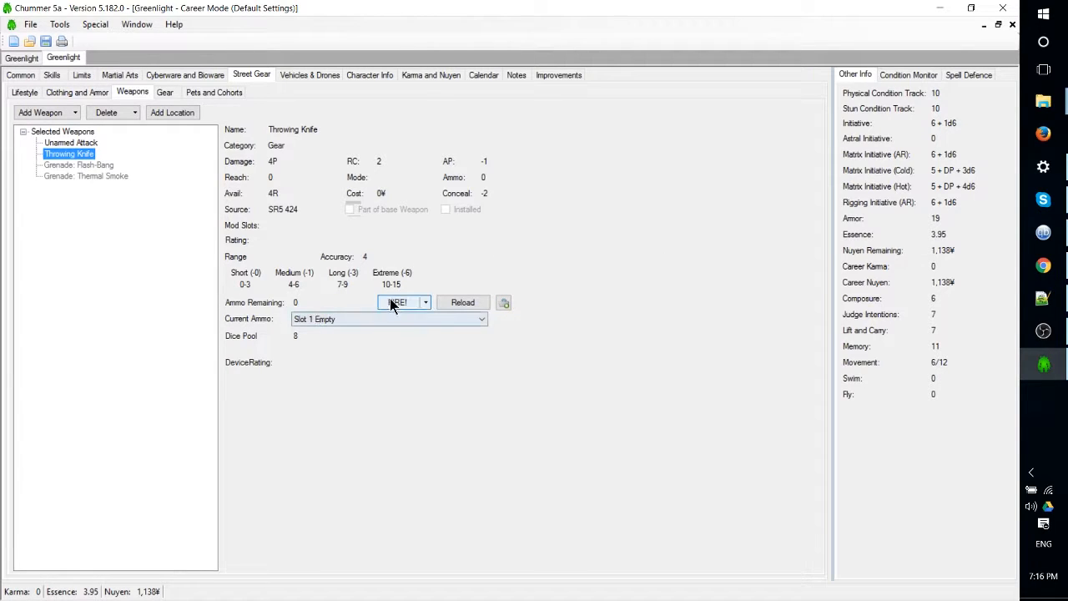
left_click(84, 166)
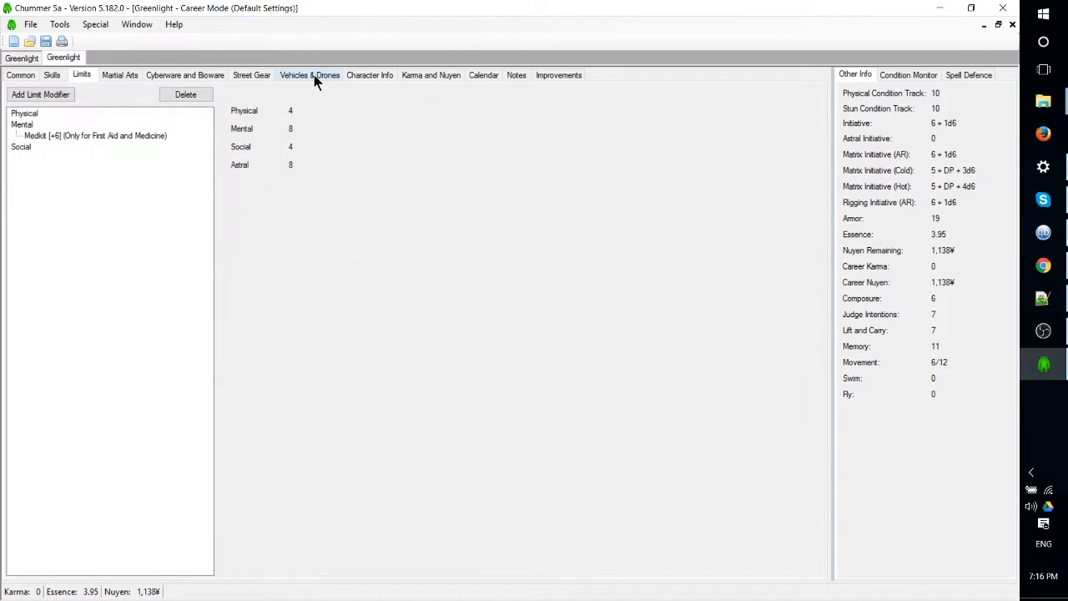
Open the Dice Roller and set it to roll 8 D6
left_click(59, 25)
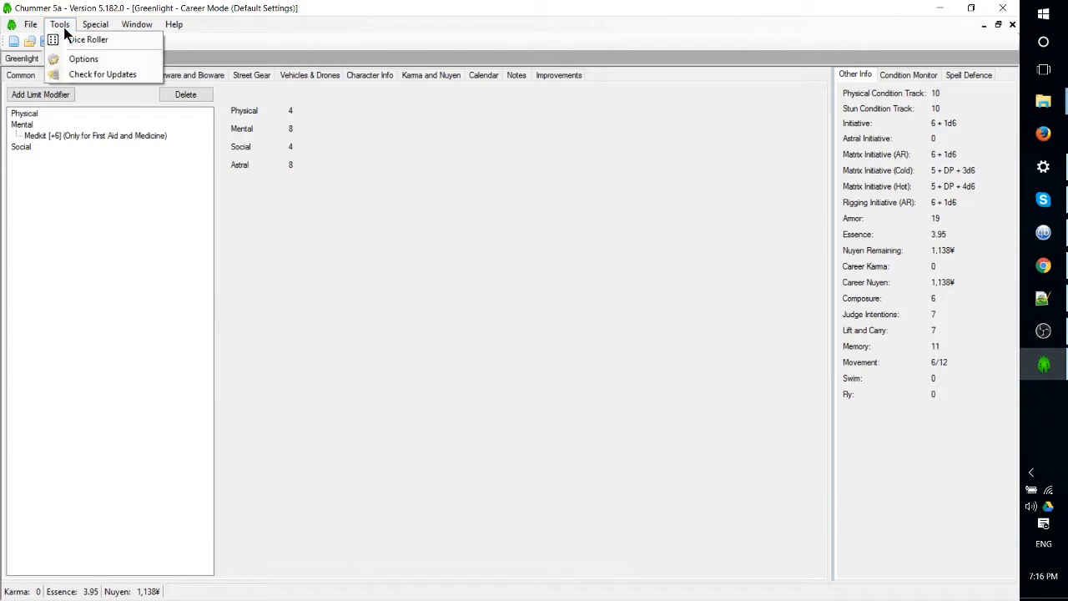
left_click(66, 38)
left_click_drag(193, 120, 805, 300)
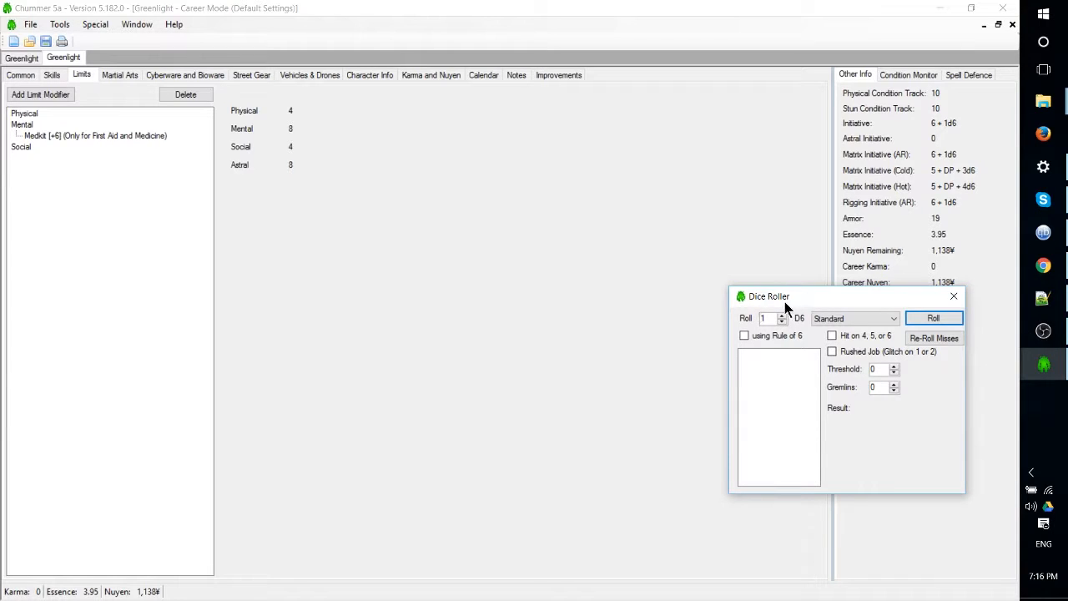
type("8")
Examine the ratings and dice pools of the character's active skills
left_click(51, 75)
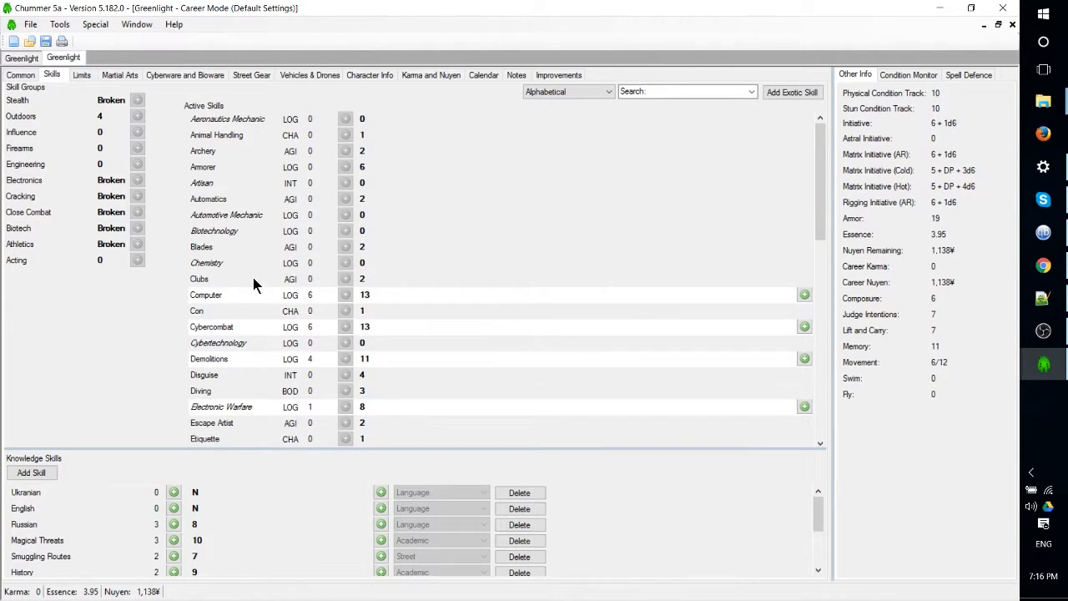
scroll(257, 286, "down", 2)
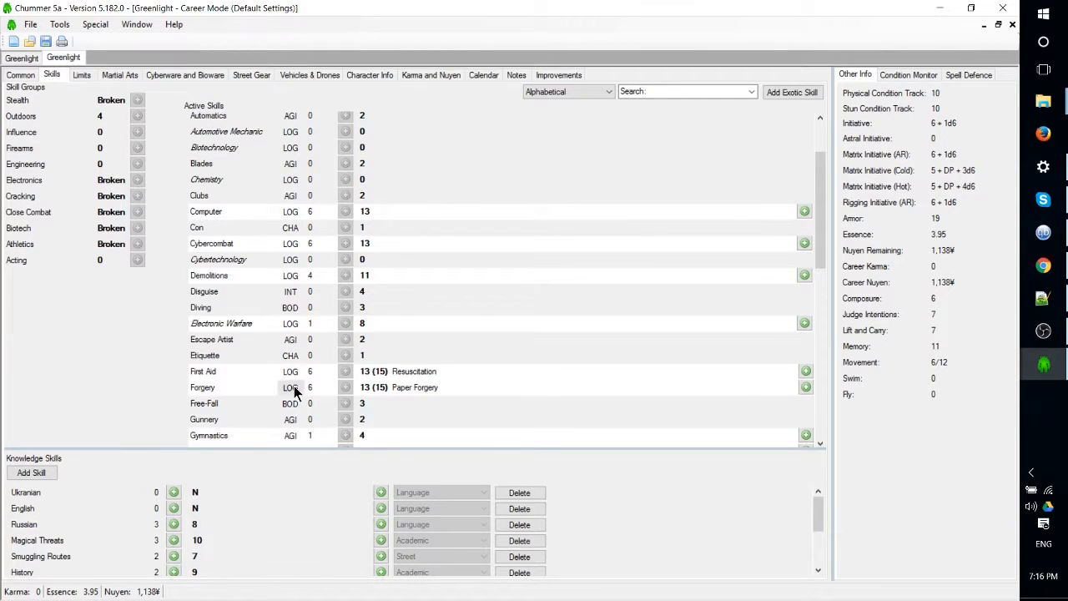
scroll(320, 372, "up", 2)
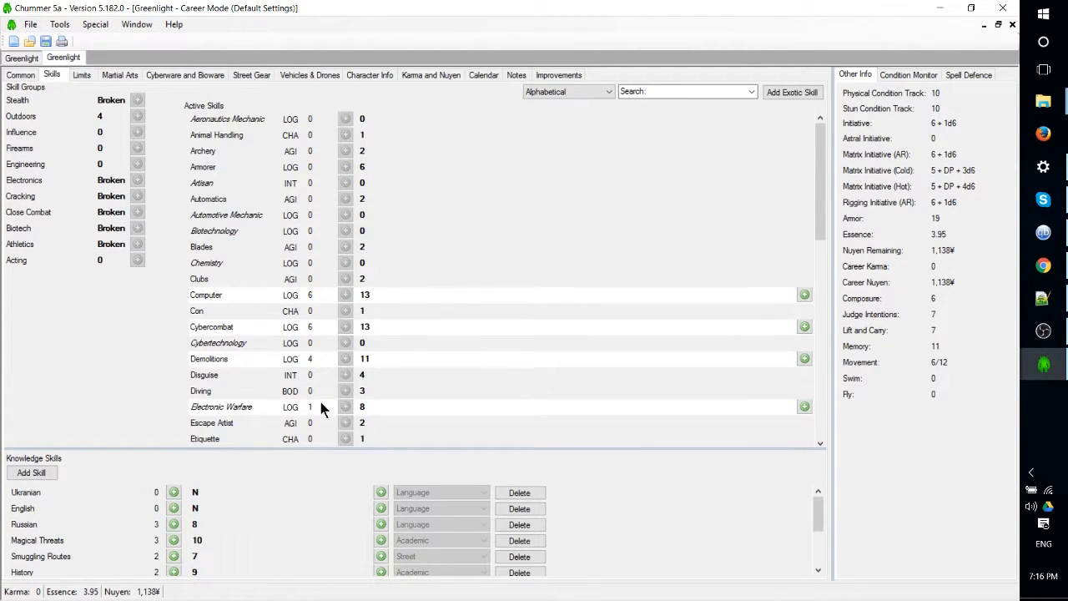
scroll(325, 382, "down", 2)
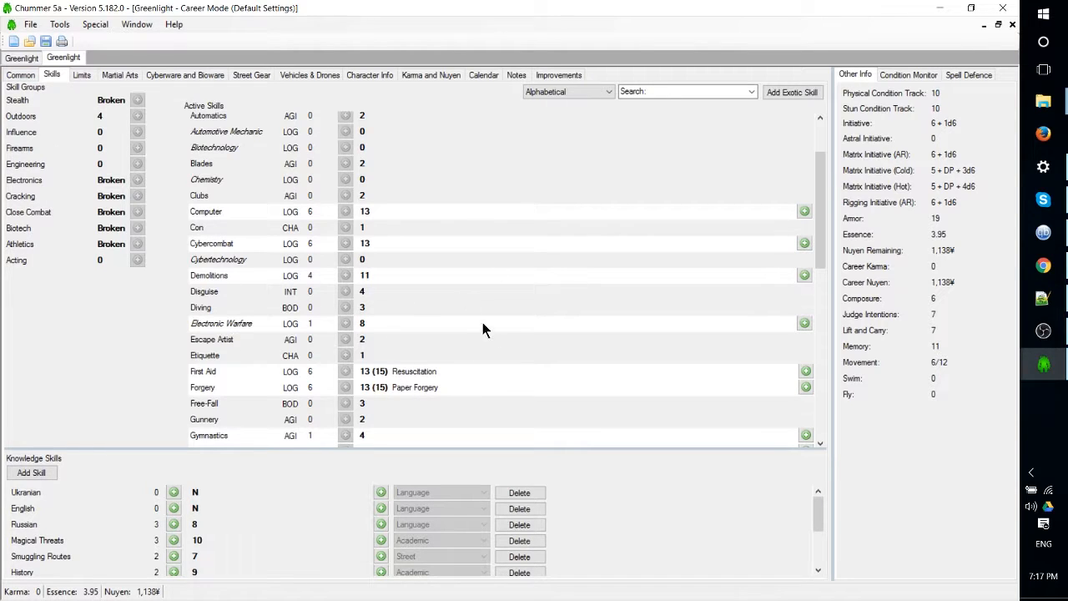
scroll(446, 213, "up", 2)
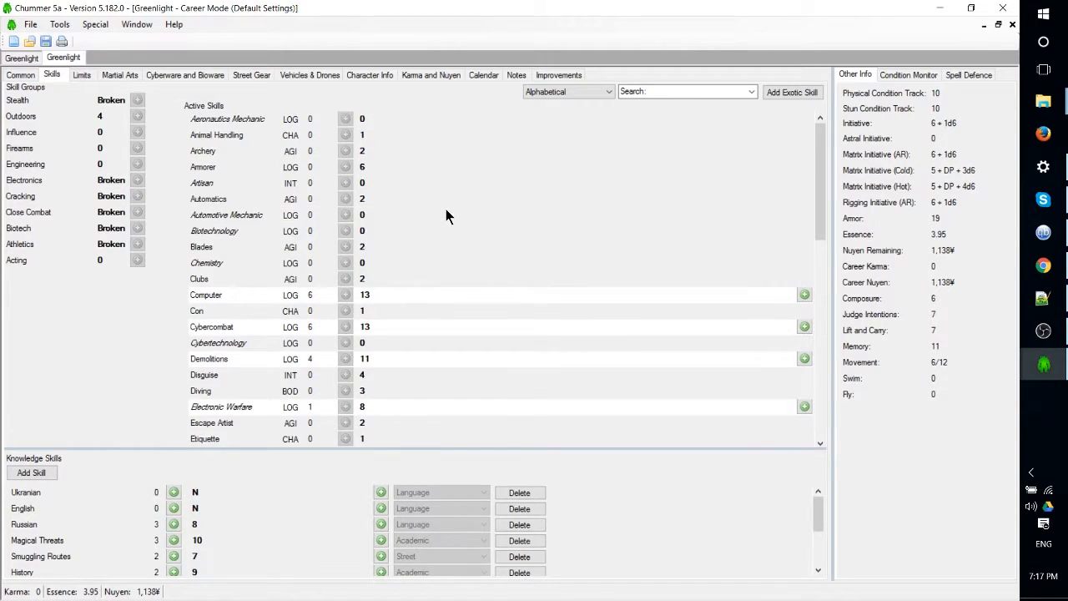
Bring the Dice Roller back to the front and close it without rolling
mouse_move(1053, 375)
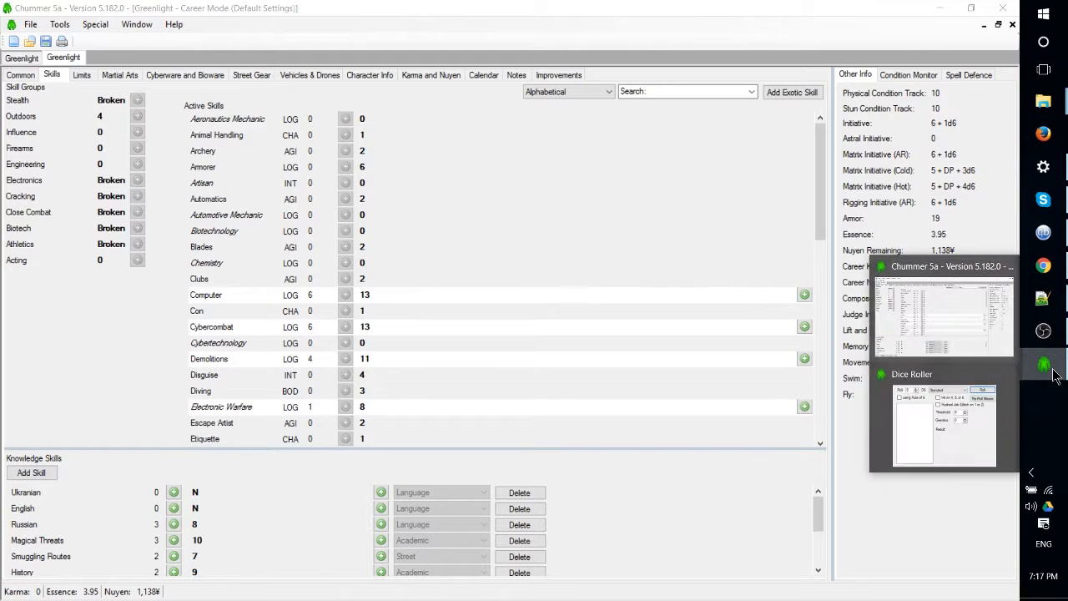
left_click(993, 421)
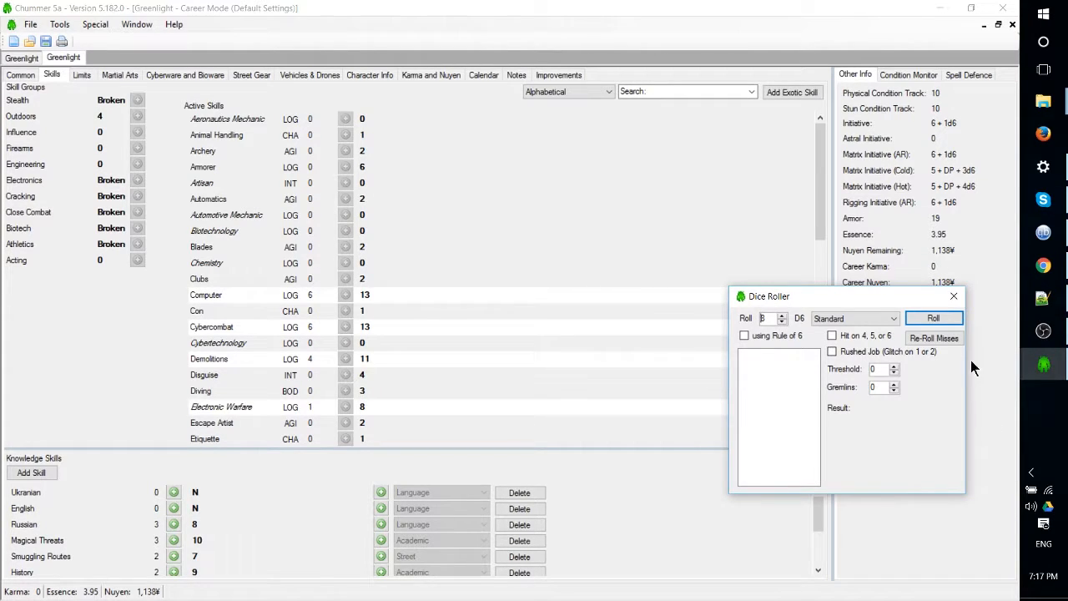
left_click(953, 301)
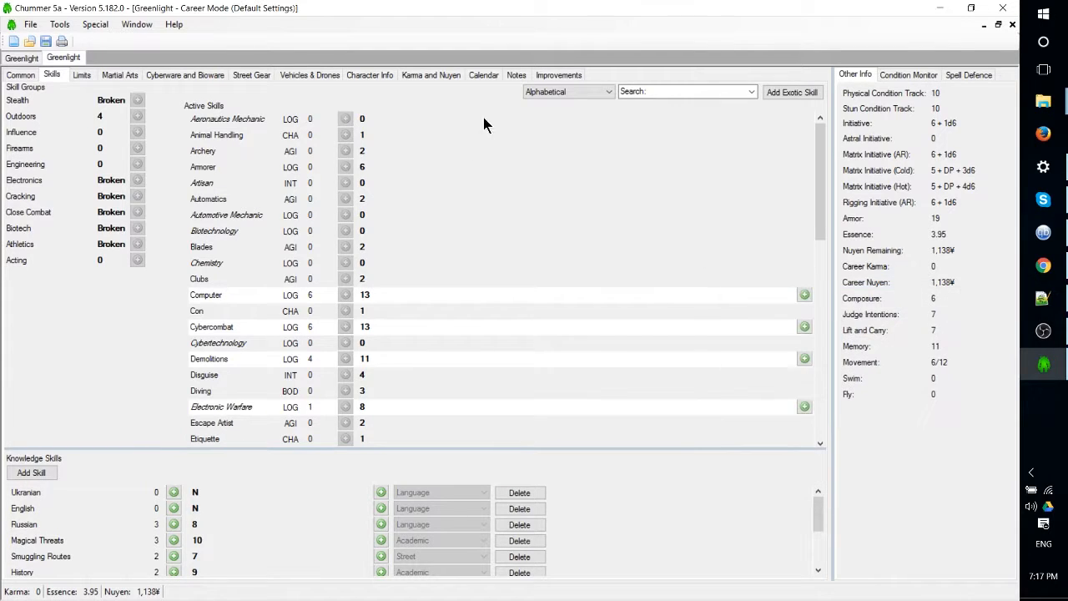
Record a Karma gain of 15 with the description Mission Reward
left_click(476, 73)
left_click(444, 75)
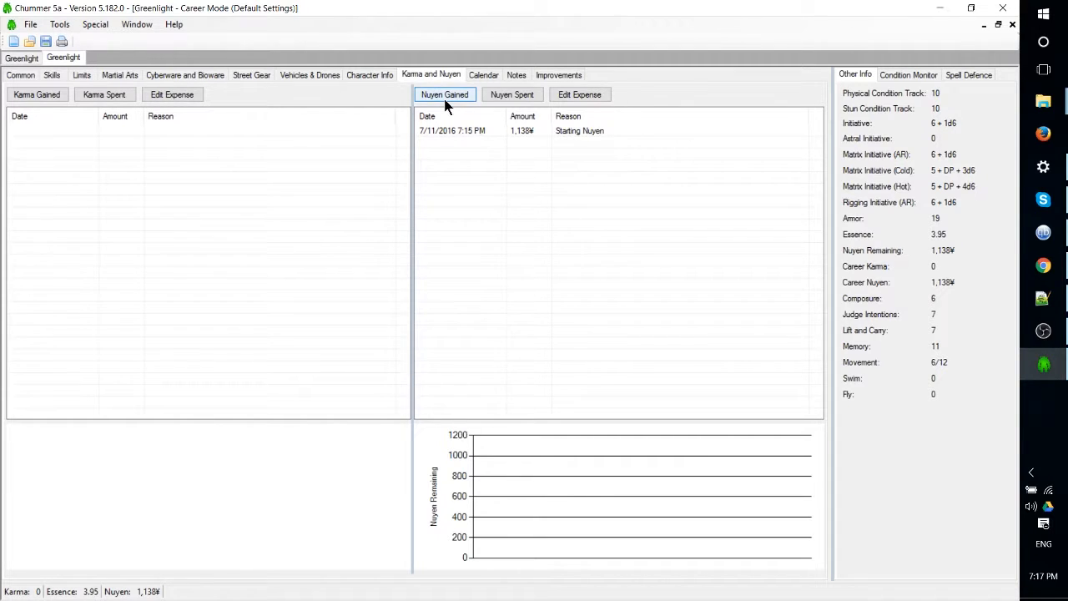
left_click(47, 94)
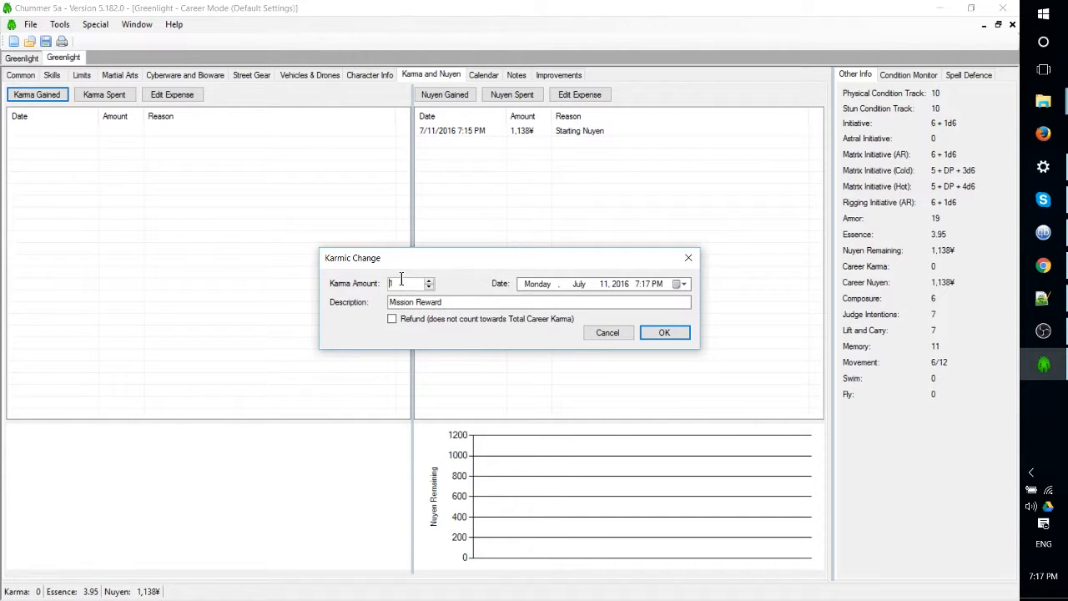
type("15")
left_click(659, 332)
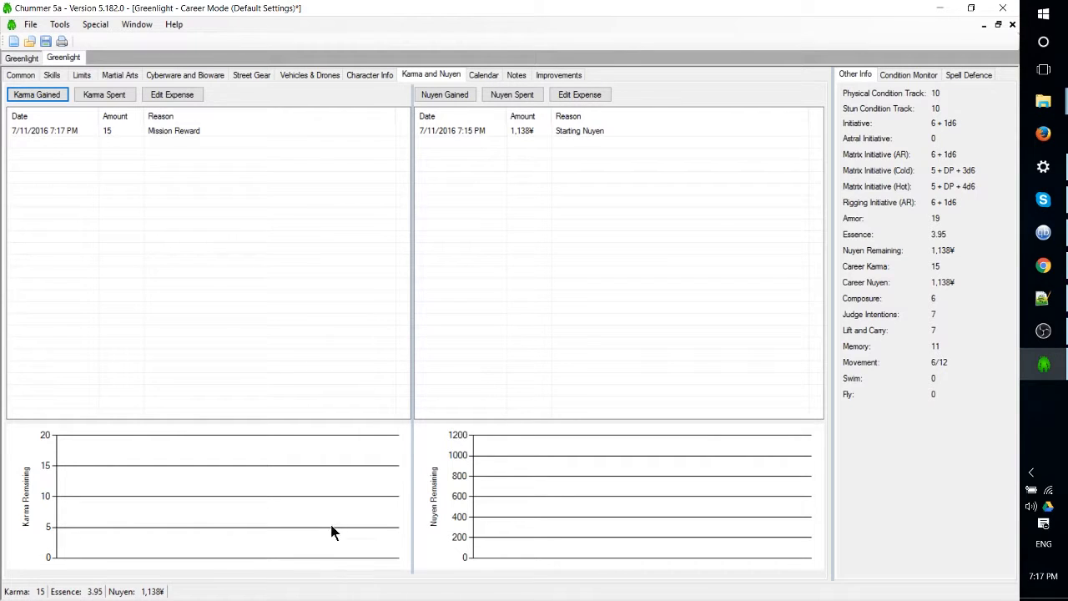
Record a second Karma gain of 5 as a Mission Reward
double_click(75, 130)
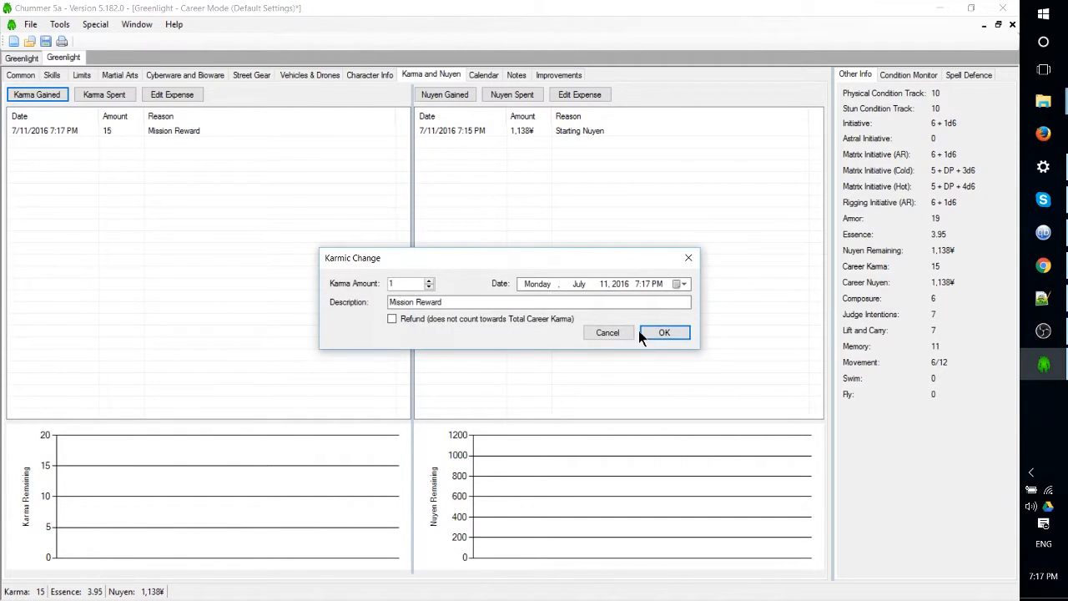
type("5")
left_click(671, 334)
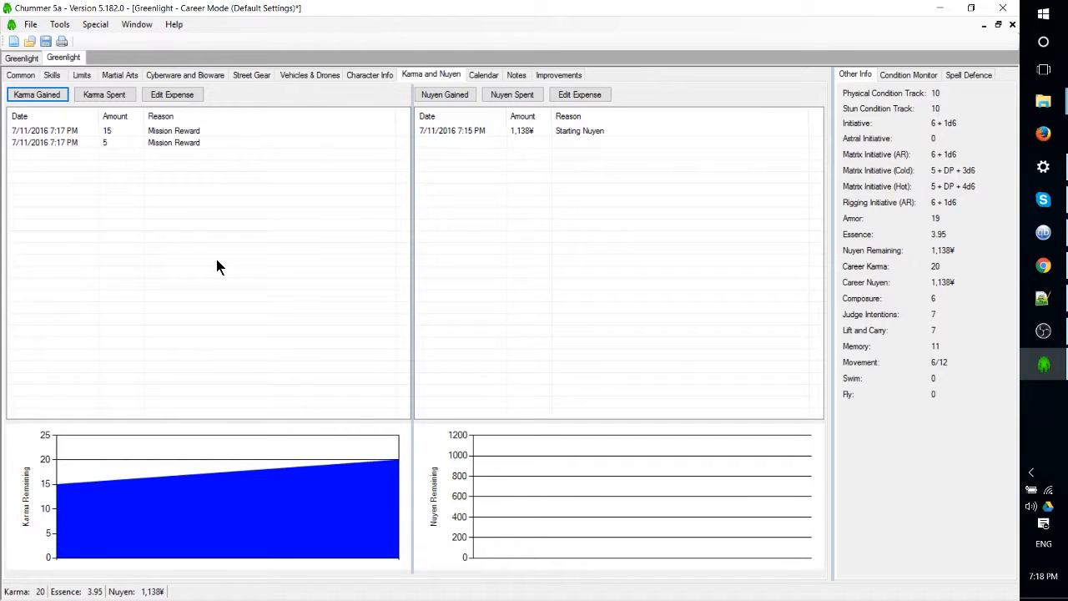
Record a Nuyen gain of 5000 with the description Mission Reward
left_click(461, 95)
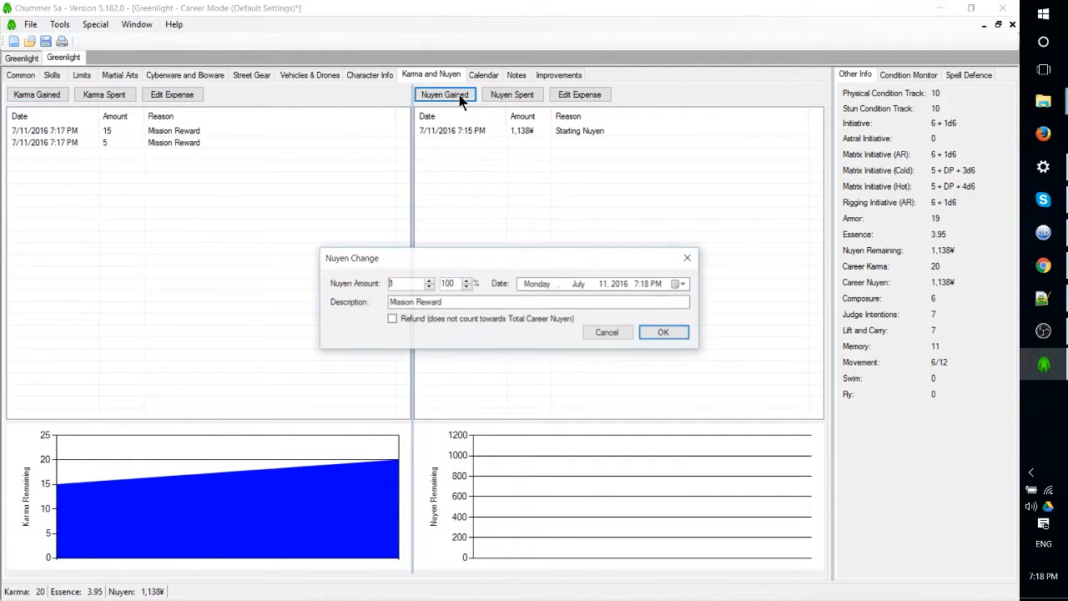
left_click_drag(461, 301, 262, 281)
type("5000")
left_click(664, 328)
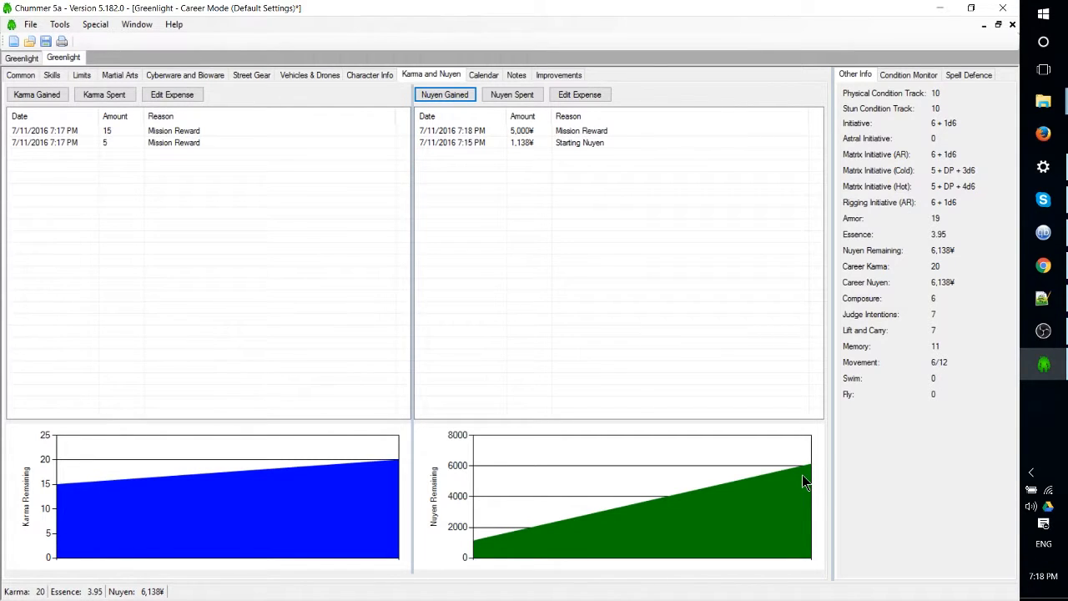
Spend Karma to raise the Con skill to 1 and again to 2, and check the entries in the Karma expense log
left_click(82, 75)
left_click(66, 74)
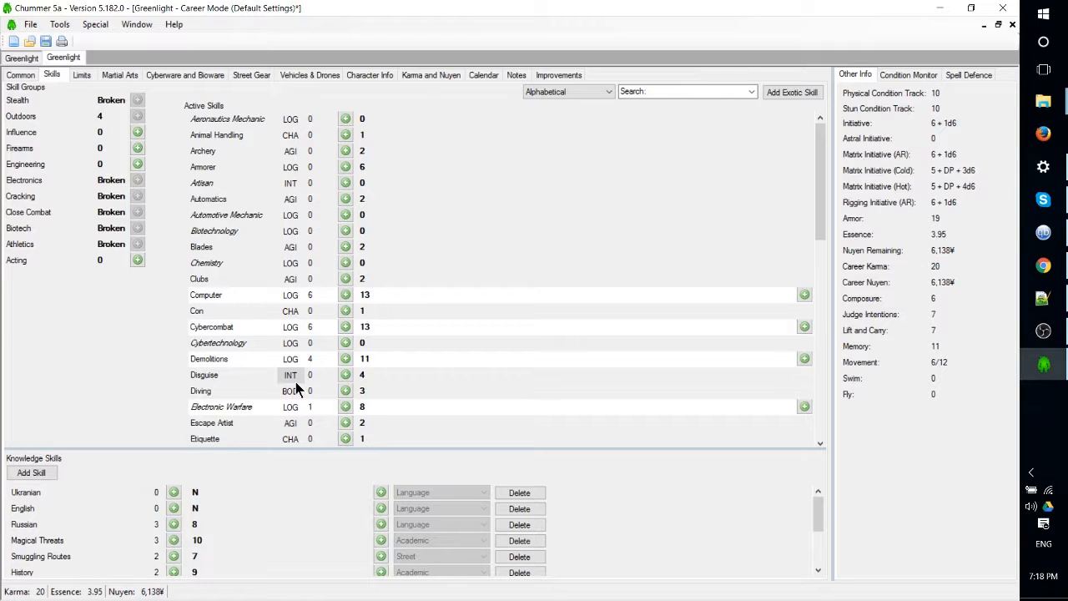
left_click(346, 310)
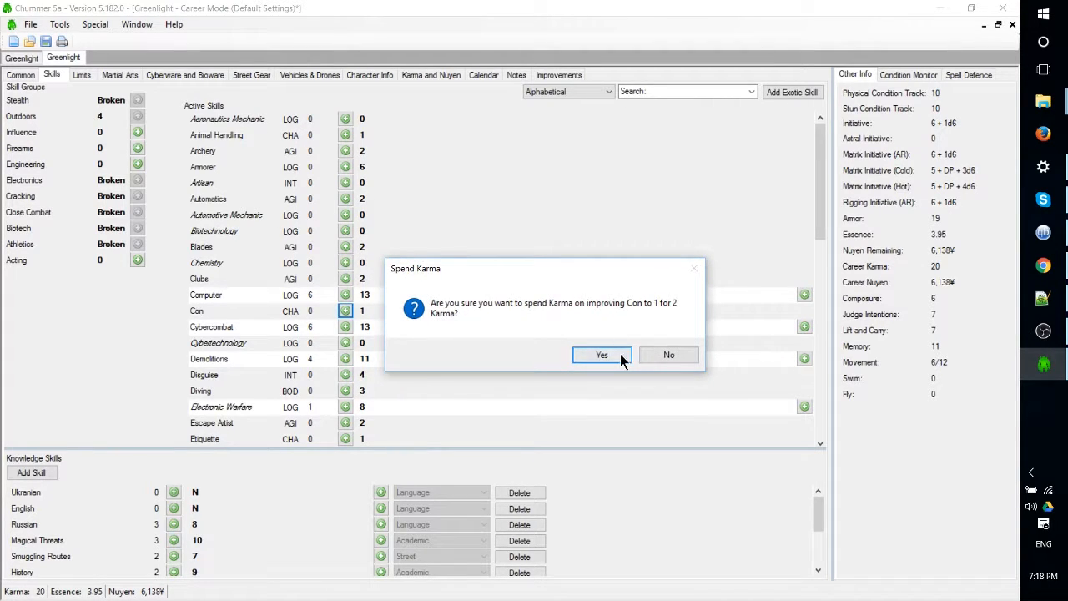
left_click(584, 359)
left_click(346, 310)
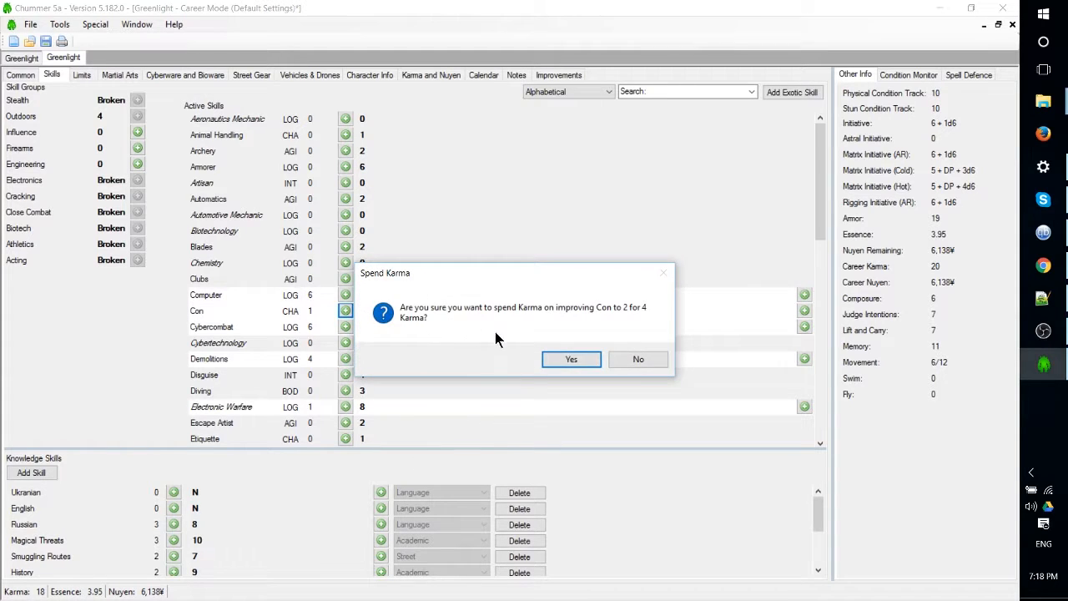
left_click(573, 359)
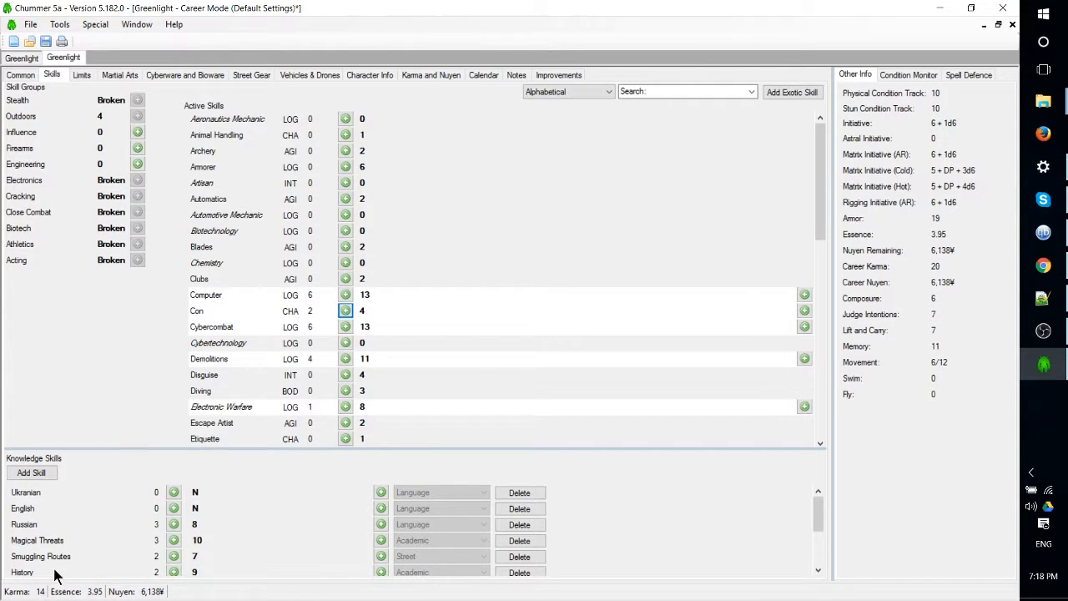
left_click(445, 76)
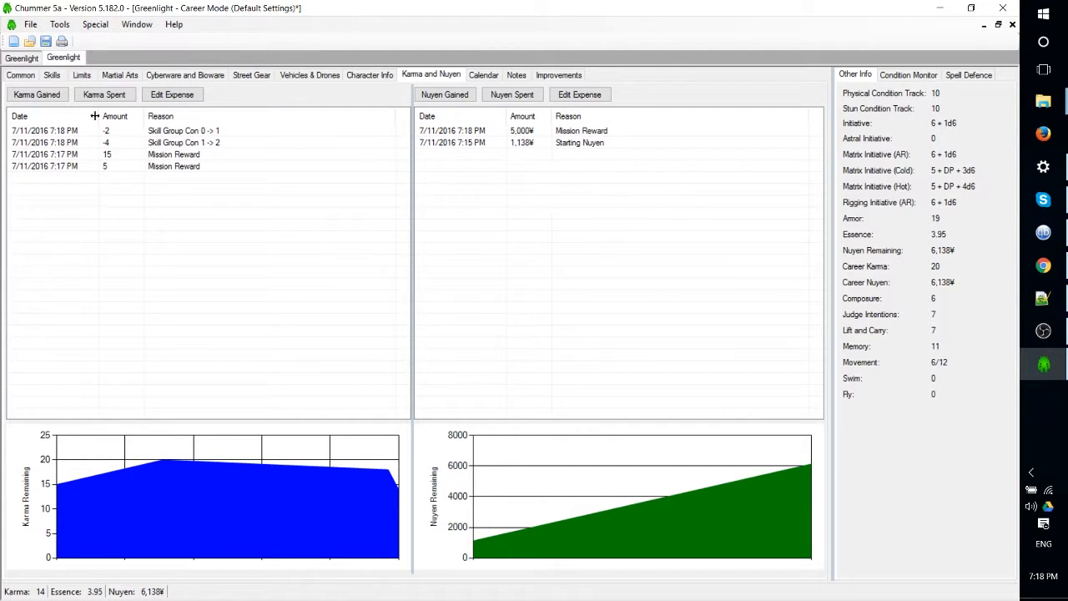
Spend Karma to improve the Reaction attribute to 2 and check the entry in the Karma expense log
left_click(82, 75)
left_click(117, 75)
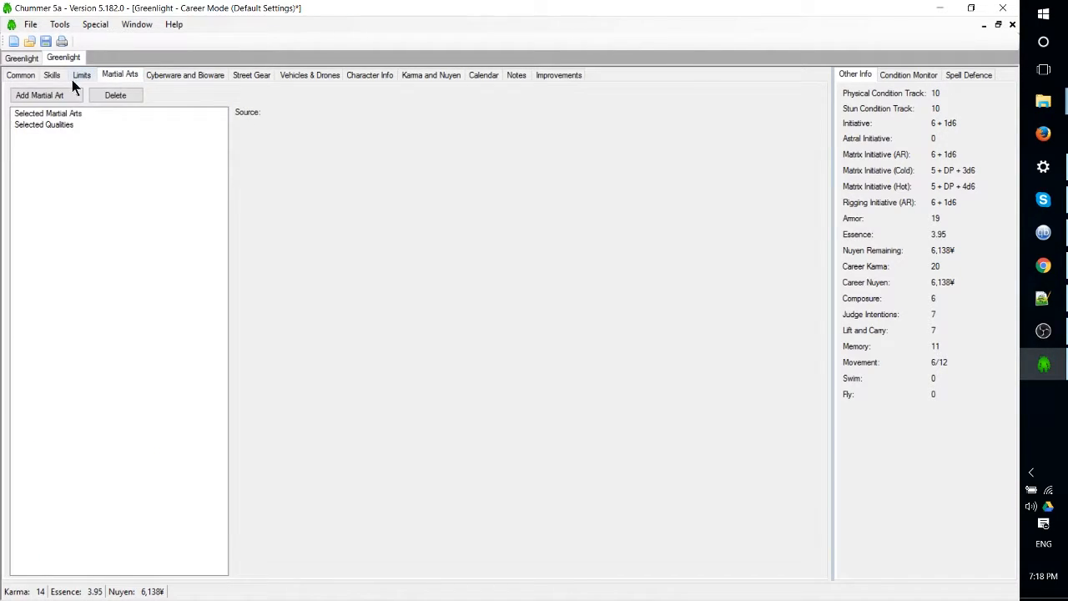
left_click(21, 75)
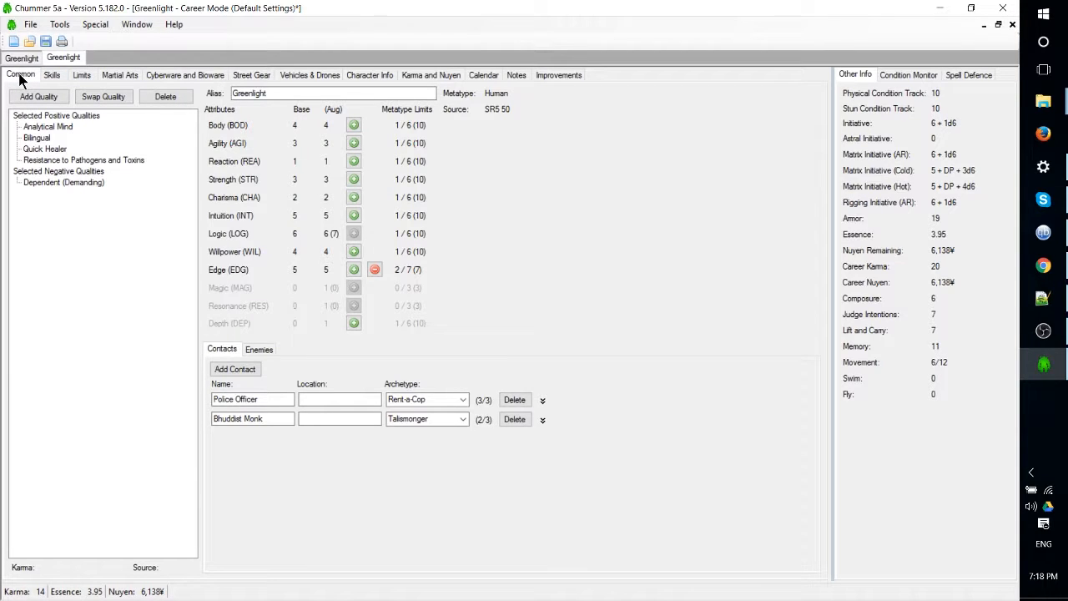
left_click(356, 162)
left_click(566, 360)
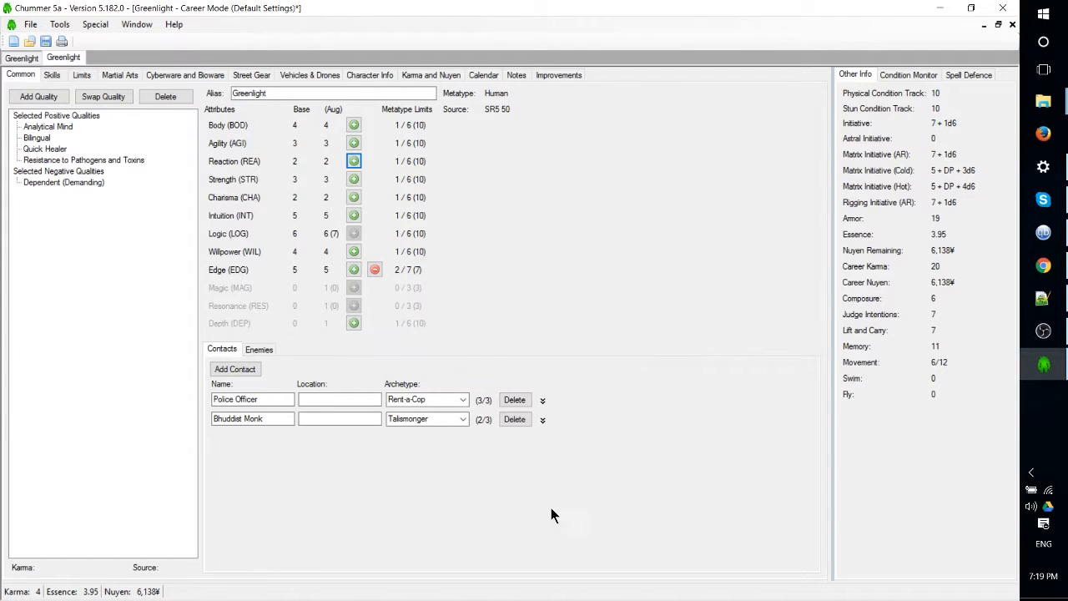
left_click(441, 77)
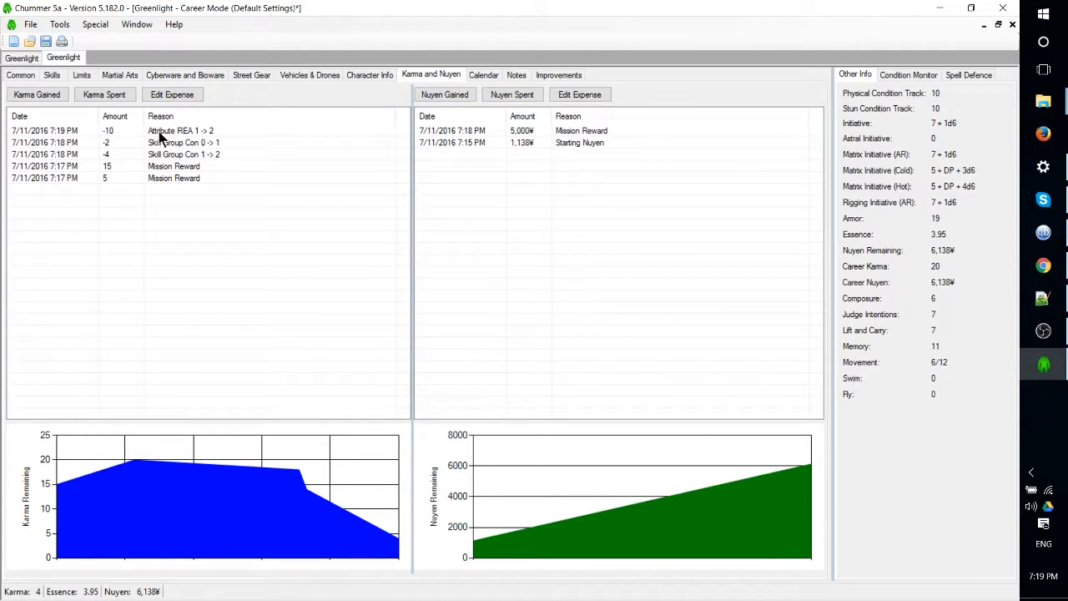
Purchase a Fire Resistance mod at rating 6 for the Armor Jacket and check the entry in the Nuyen expense log
left_click(317, 76)
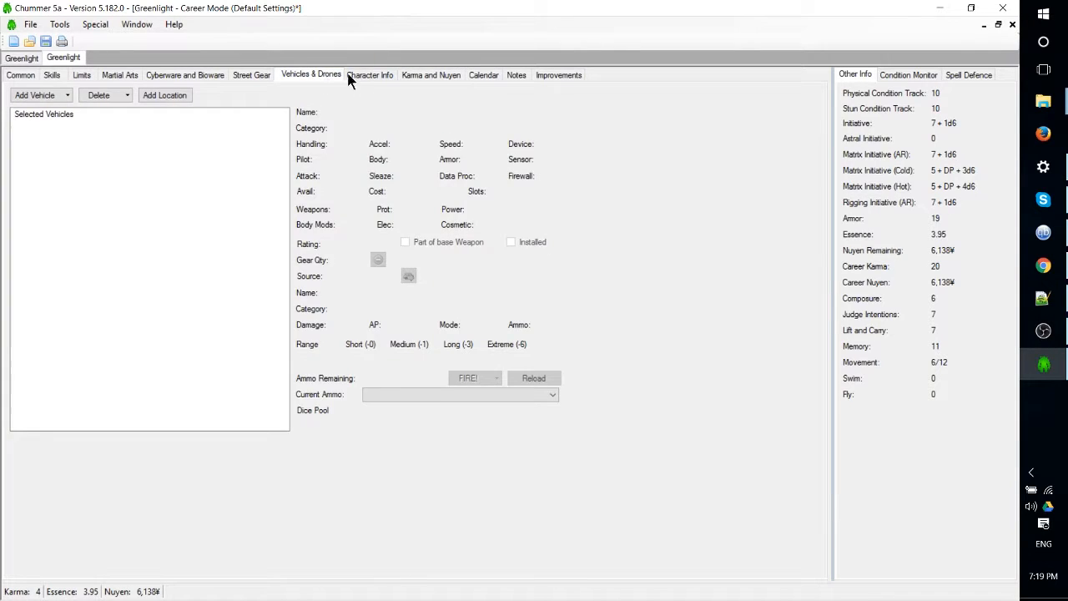
left_click(352, 77)
left_click(266, 77)
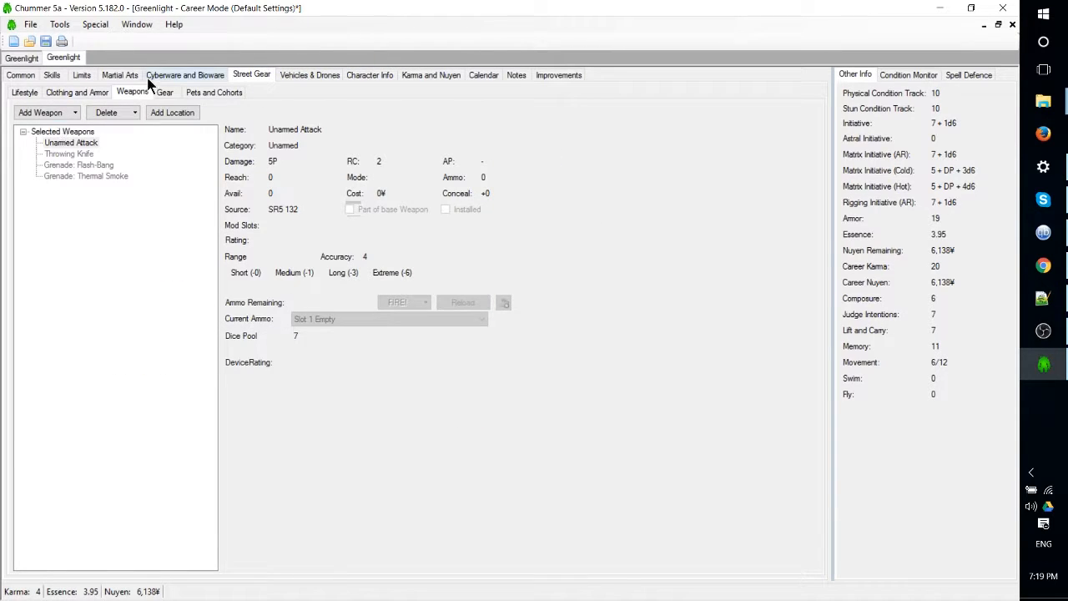
left_click(77, 93)
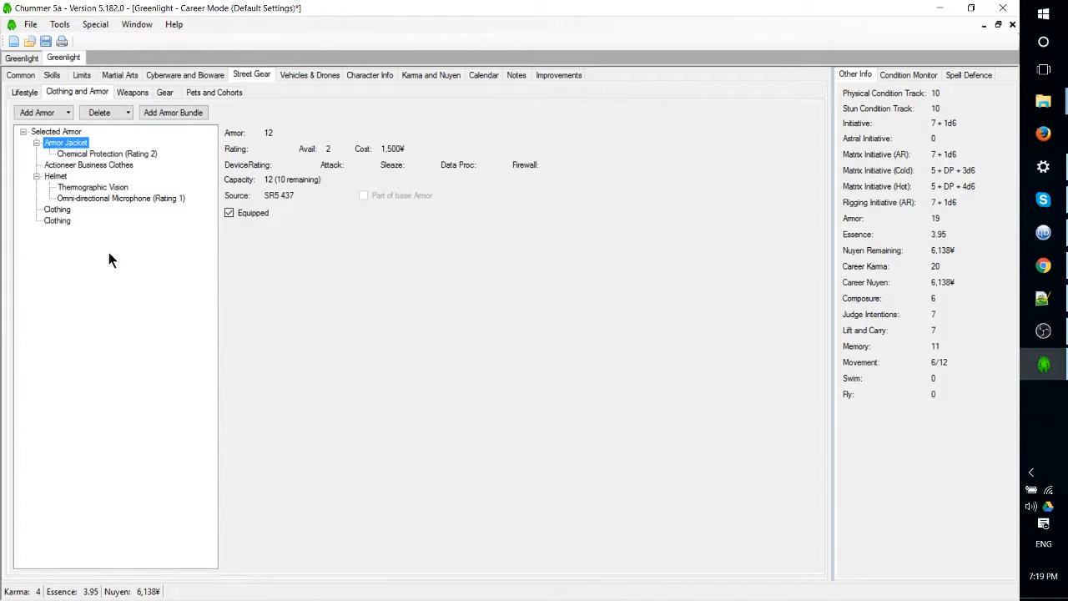
right_click(62, 142)
left_click(110, 153)
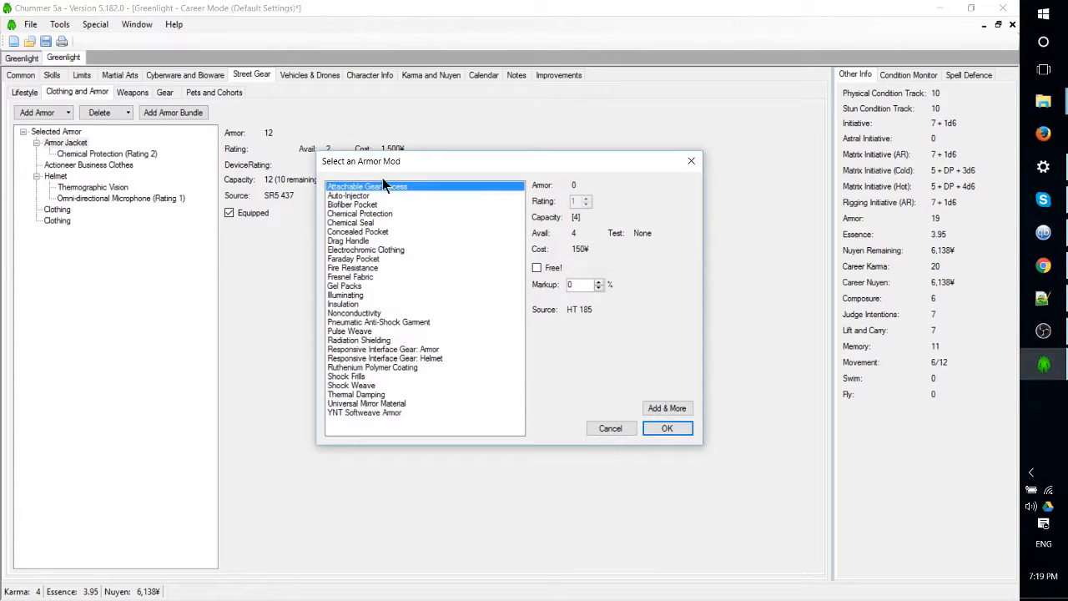
left_click(371, 268)
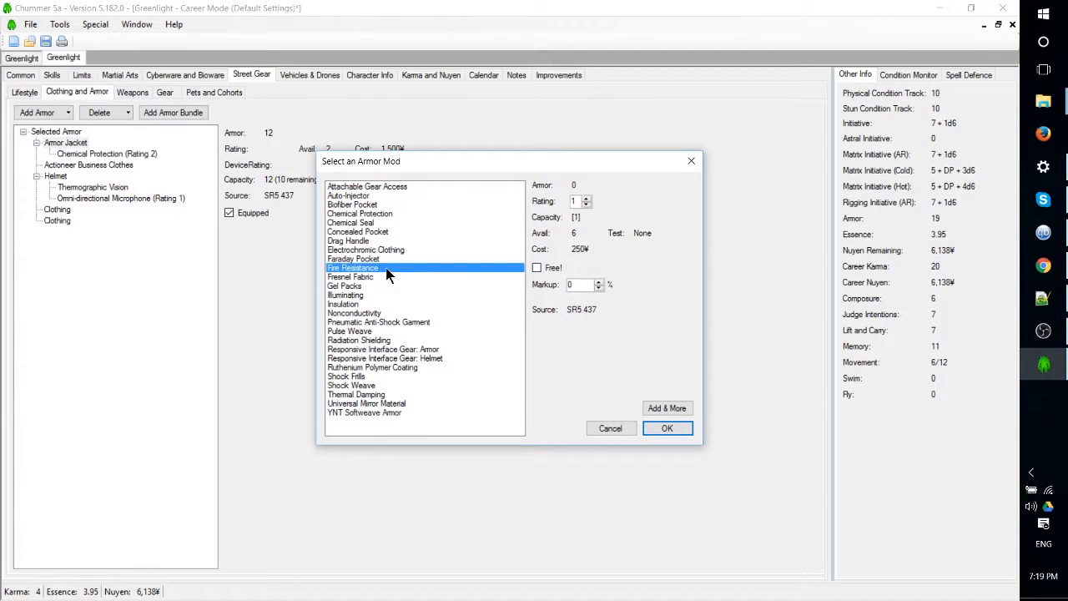
left_click(586, 199)
left_click(587, 199)
left_click(586, 199)
left_click(587, 199)
left_click(587, 199)
left_click(663, 428)
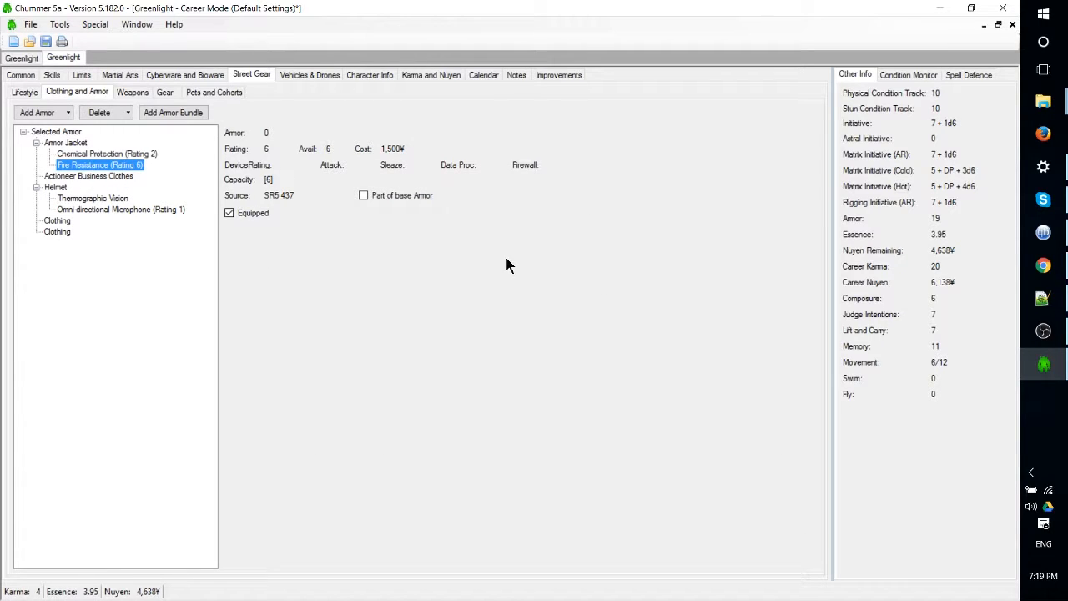
left_click(444, 75)
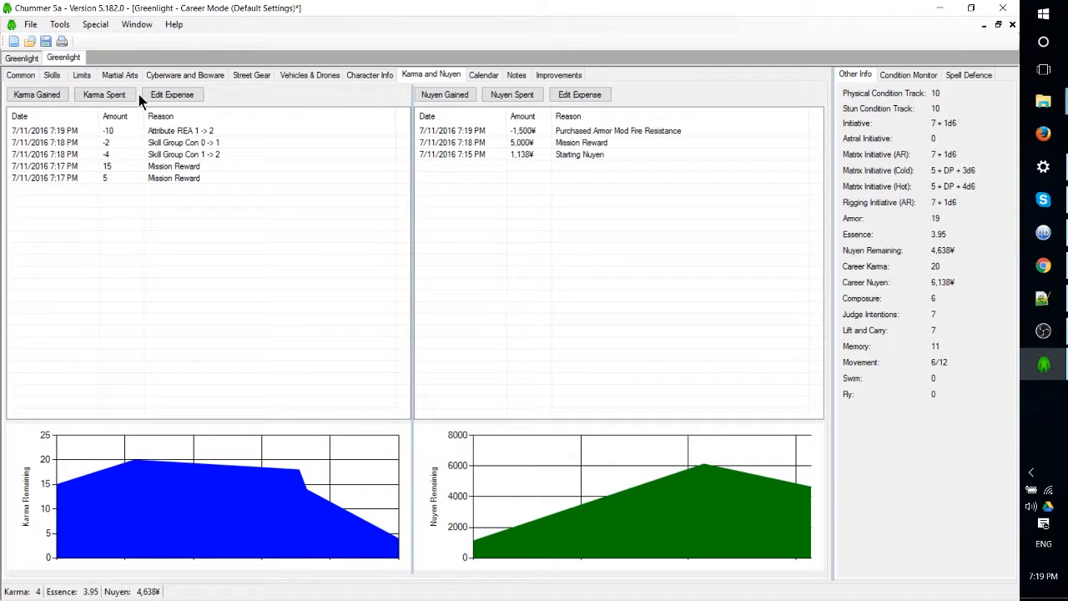
Open the Dice Roller to examine its roll type choices, keeping Standard, and close it without rolling
left_click(60, 24)
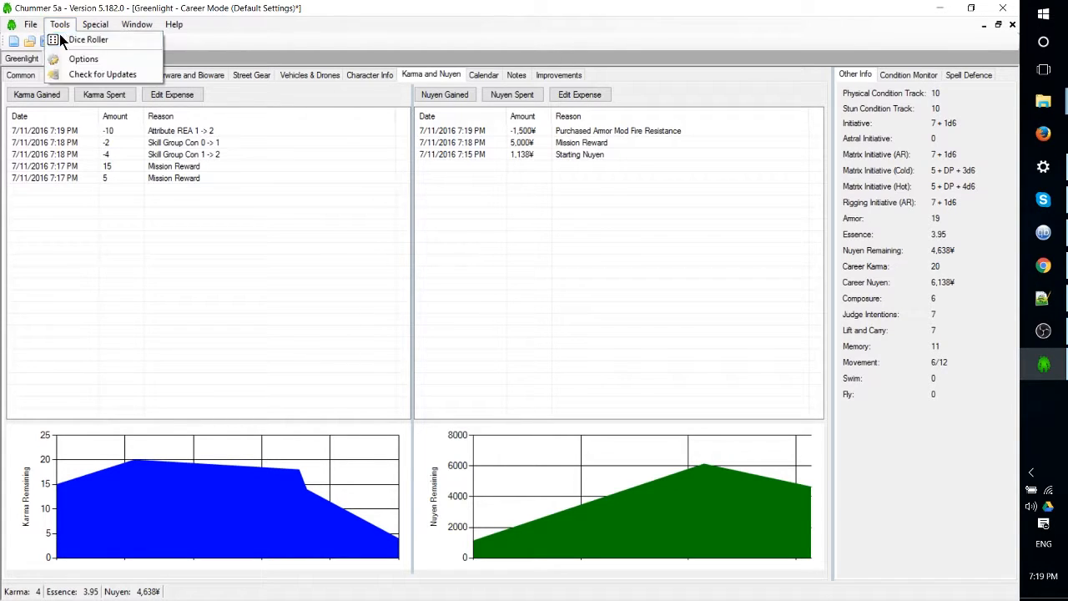
left_click(92, 38)
left_click_drag(231, 70, 843, 213)
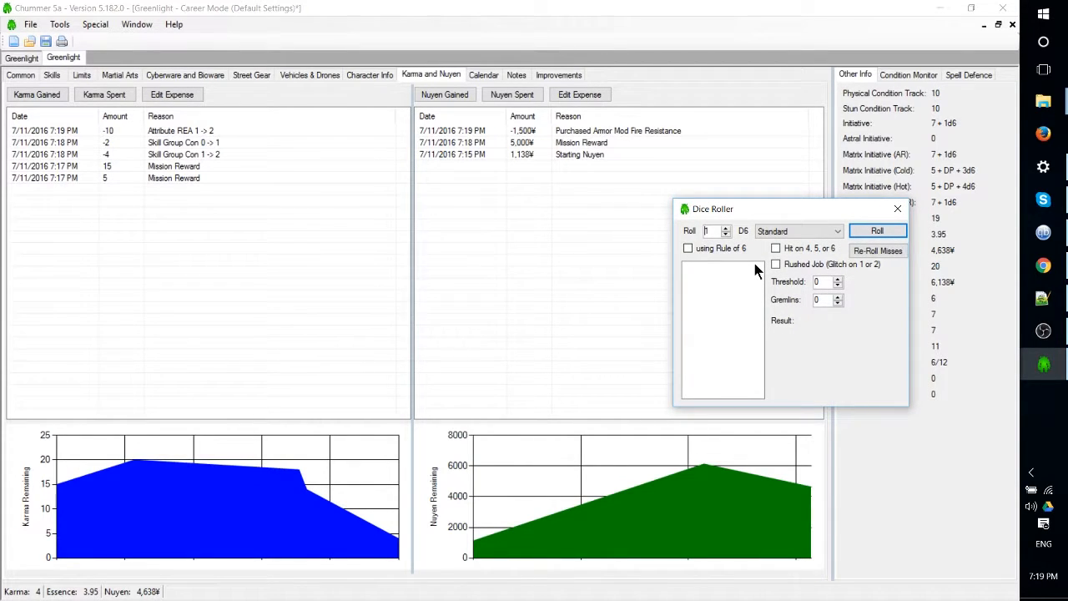
left_click(778, 231)
left_click(780, 243)
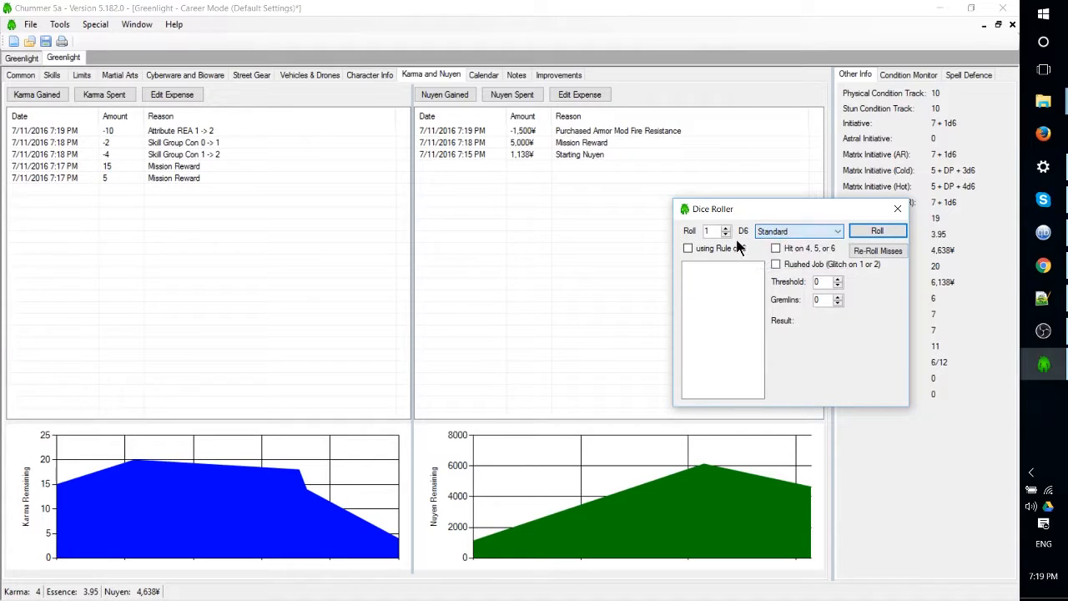
left_click(898, 210)
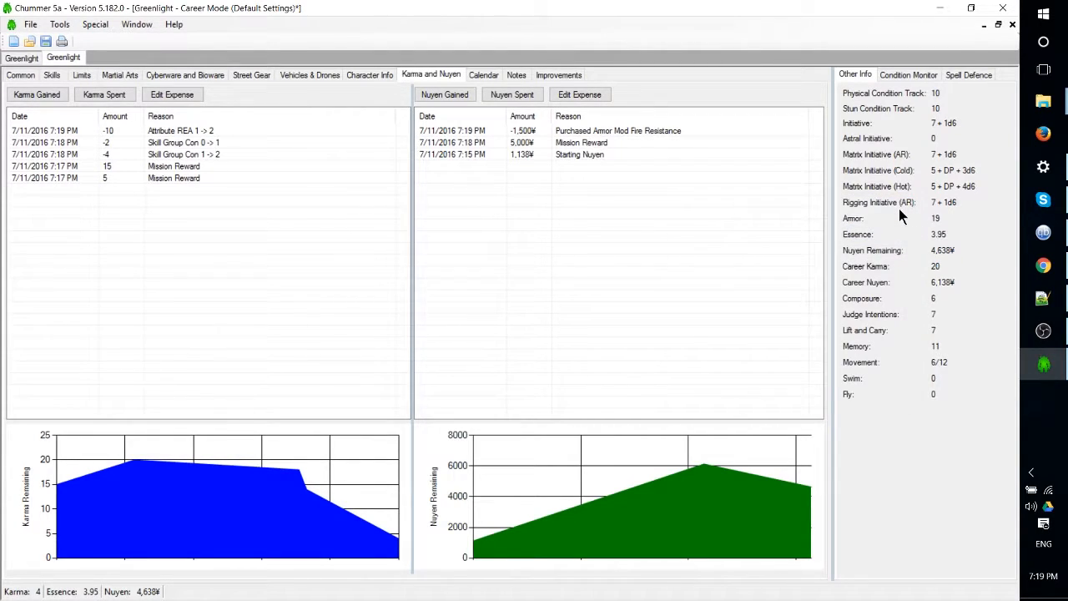